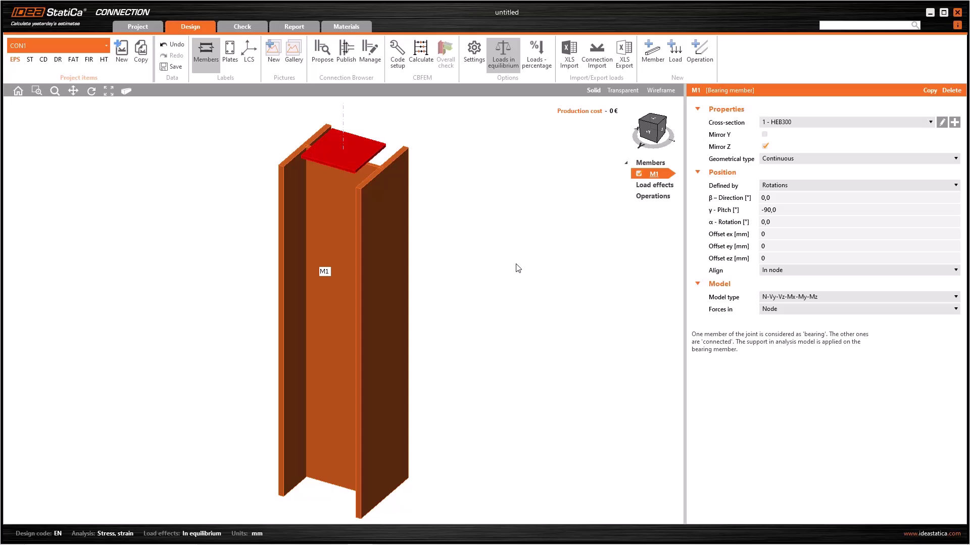
Step: Add a Stiffening plate operation SP1 to column M1 (S 355, 10 mm, rectangular 200/100 × 150/50)
{"action": "left_click", "coordinate": [699, 57]}
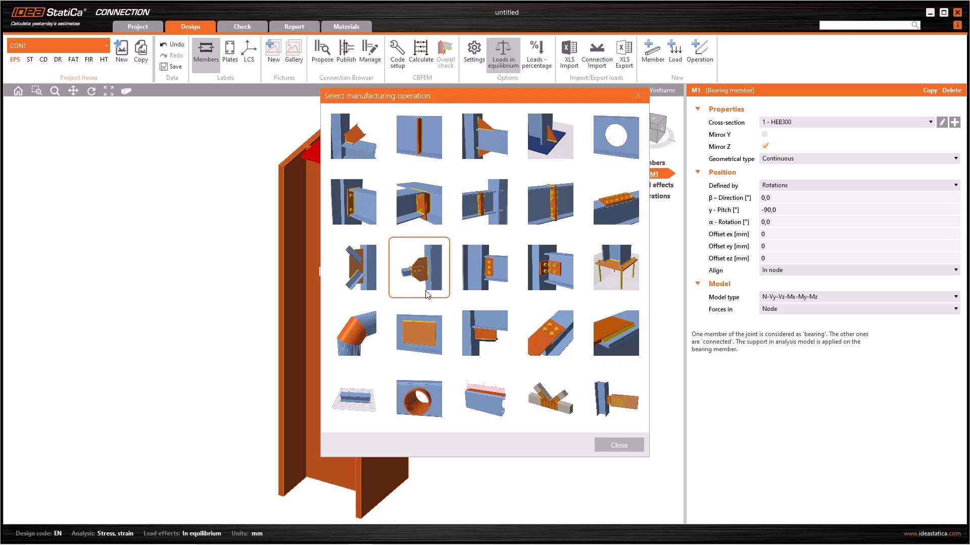
{"action": "left_click", "coordinate": [418, 335]}
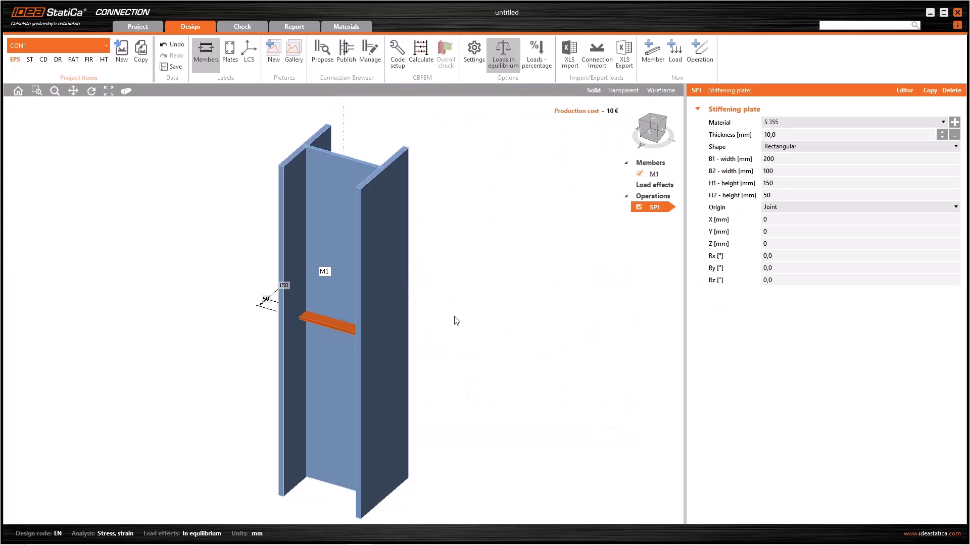
Step: Try a Circle shape for SP1, then revert it to Rectangular 200/100 × 150/50 mm
{"action": "left_click", "coordinate": [819, 149]}
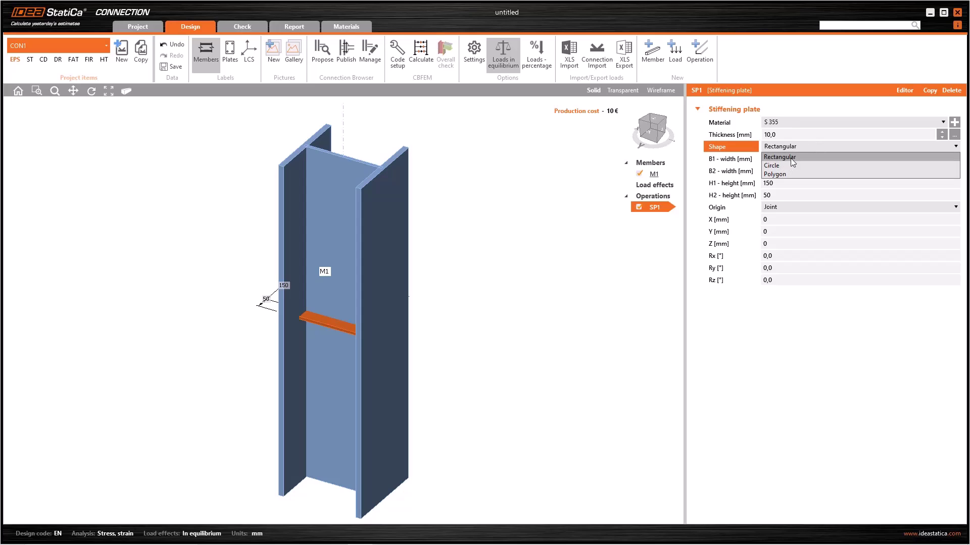
{"action": "left_click", "coordinate": [800, 158]}
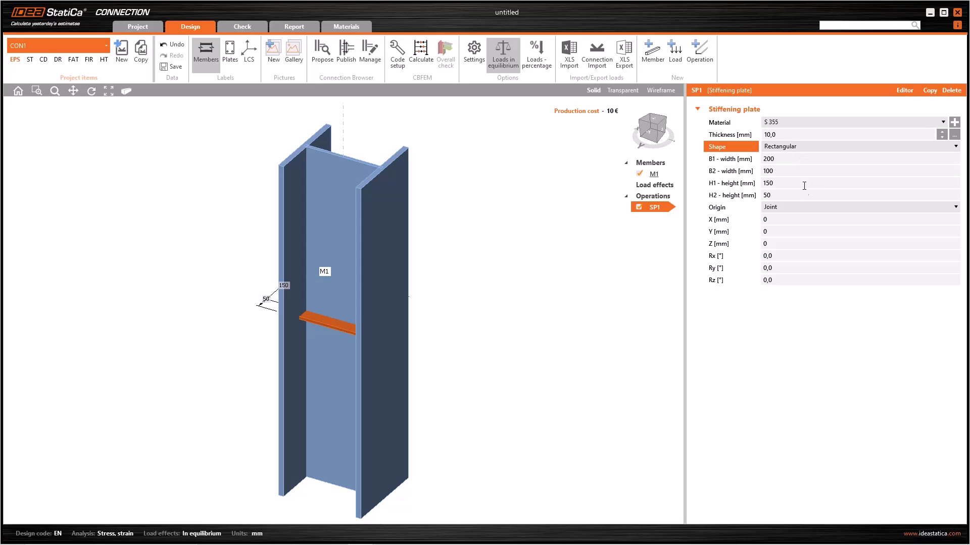
{"action": "left_click", "coordinate": [813, 146]}
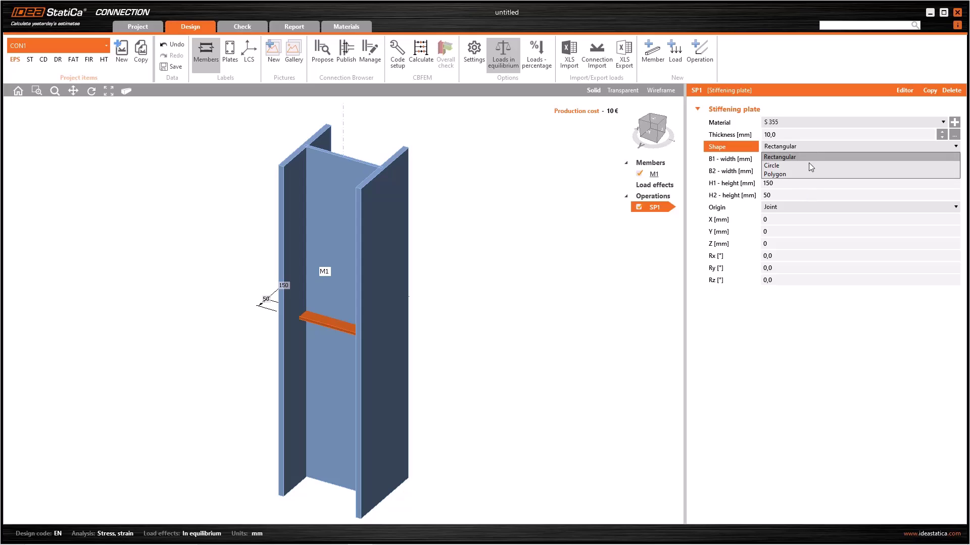
{"action": "left_click", "coordinate": [808, 165]}
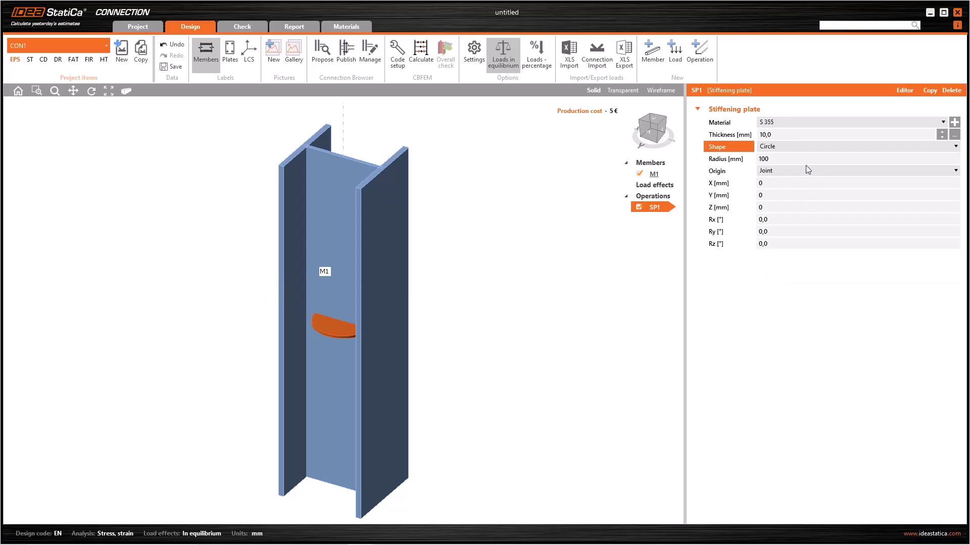
{"action": "left_click", "coordinate": [786, 146]}
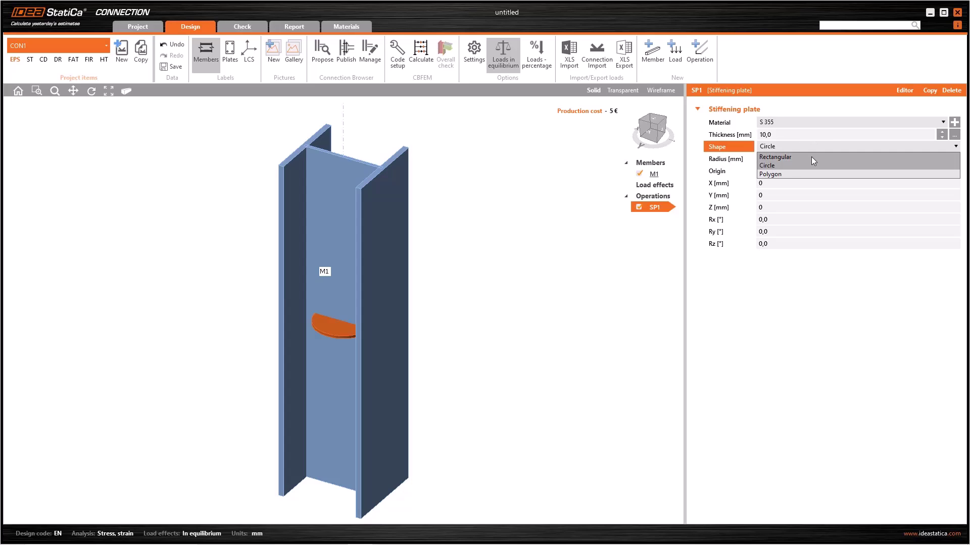
{"action": "left_click", "coordinate": [811, 157]}
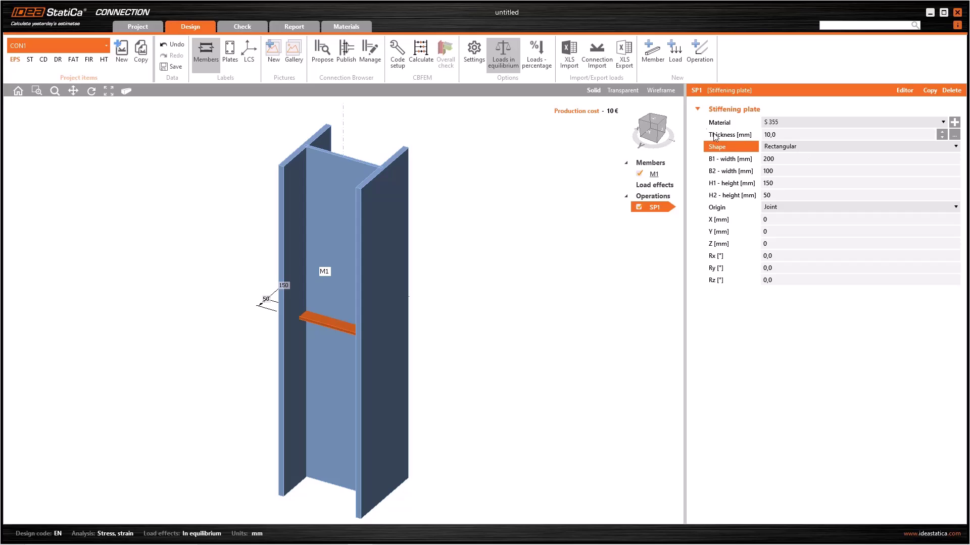
Step: Show the plate alone in wireframe and set B1, H1 and H2 to 100
{"action": "left_click", "coordinate": [662, 90]}
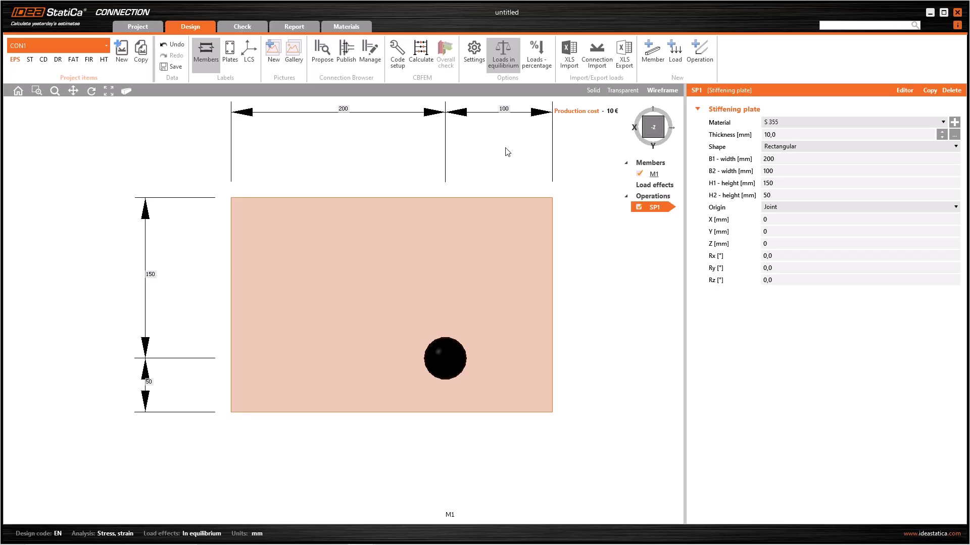
{"action": "left_click", "coordinate": [798, 160]}
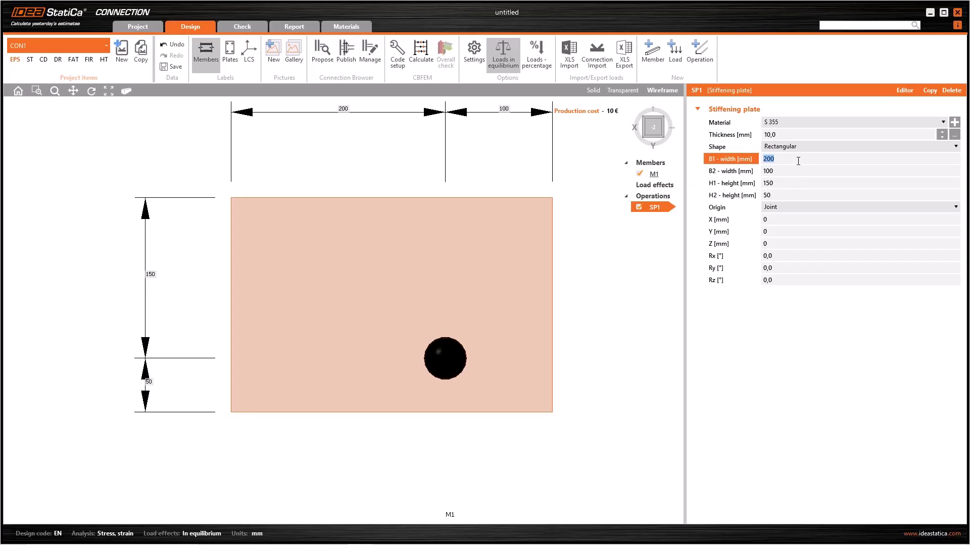
{"action": "type", "text": "100"}
{"action": "key", "text": "Tab"}
{"action": "key", "text": "Tab"}
{"action": "type", "text": "1"}
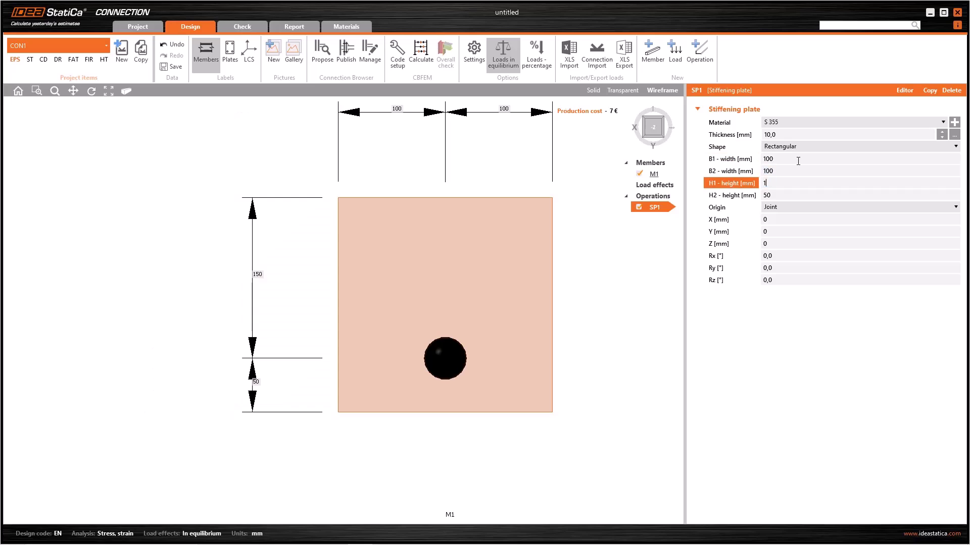
{"action": "type", "text": "00"}
{"action": "key", "text": "Tab"}
{"action": "type", "text": "100"}
{"action": "key", "text": "Tab"}
Step: Change the plate shape to Circle, giving a 100 mm radius
{"action": "left_click", "coordinate": [803, 156]}
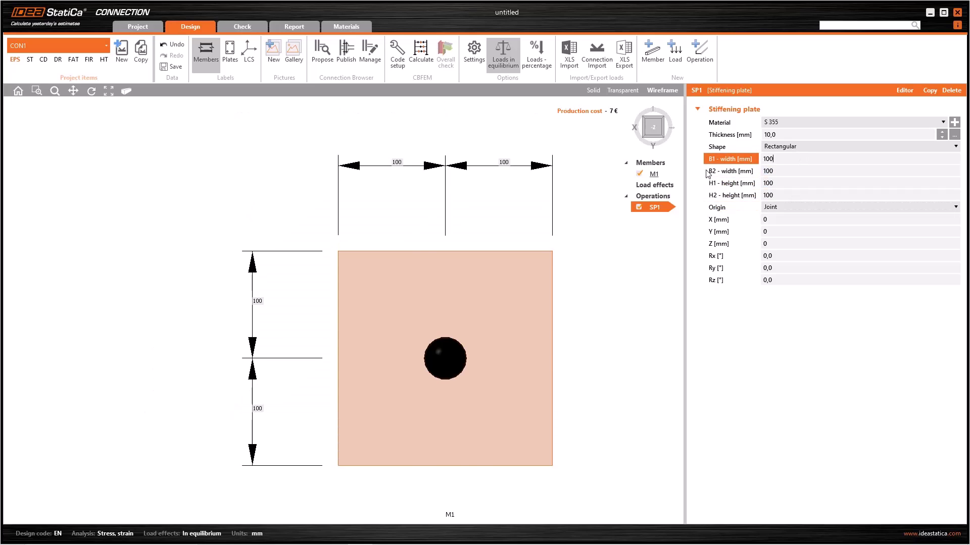
{"action": "key", "text": "shift+Tab"}
{"action": "key", "text": "Down"}
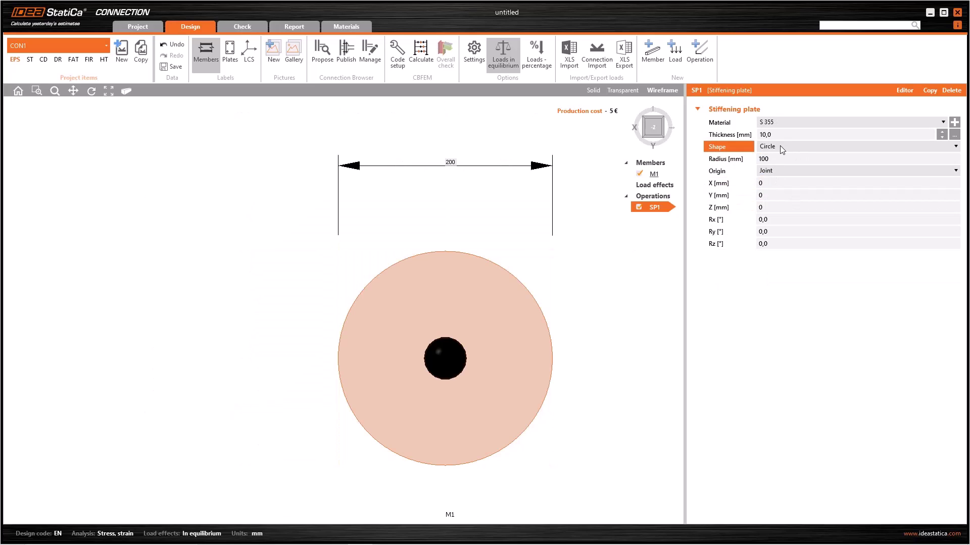
Step: Try the Polygon shape, then switch SP1 back to Rectangular with 100 mm sides
{"action": "left_click", "coordinate": [779, 145]}
{"action": "left_click", "coordinate": [783, 172]}
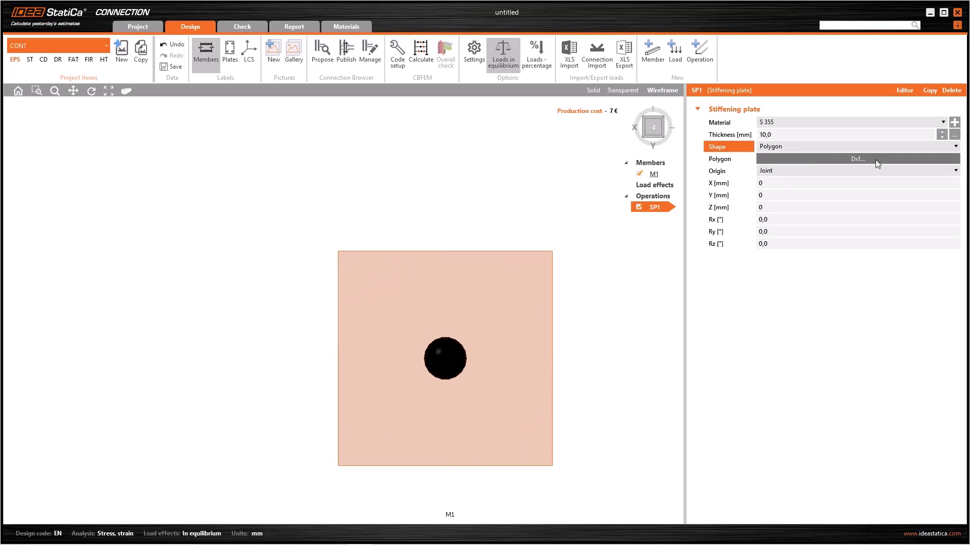
{"action": "left_click", "coordinate": [817, 148]}
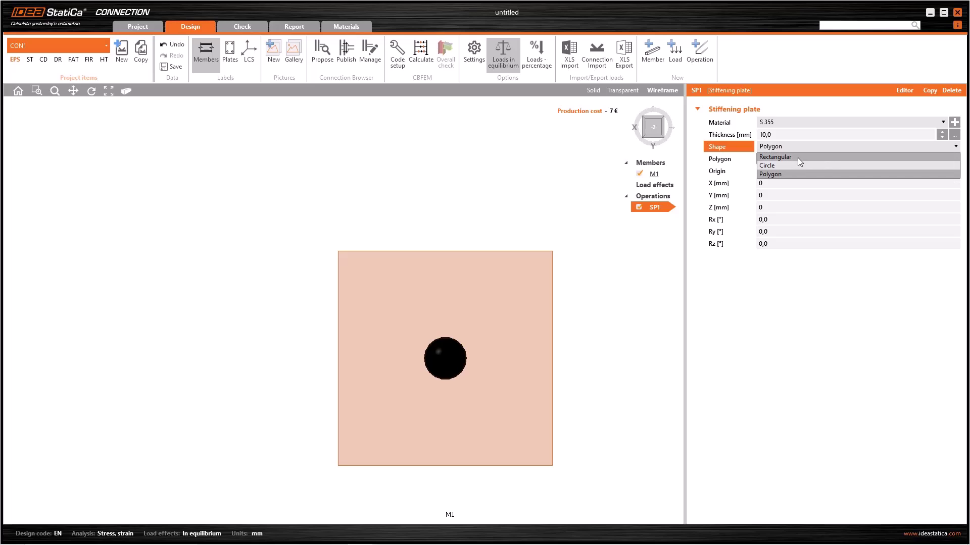
{"action": "left_click", "coordinate": [798, 158]}
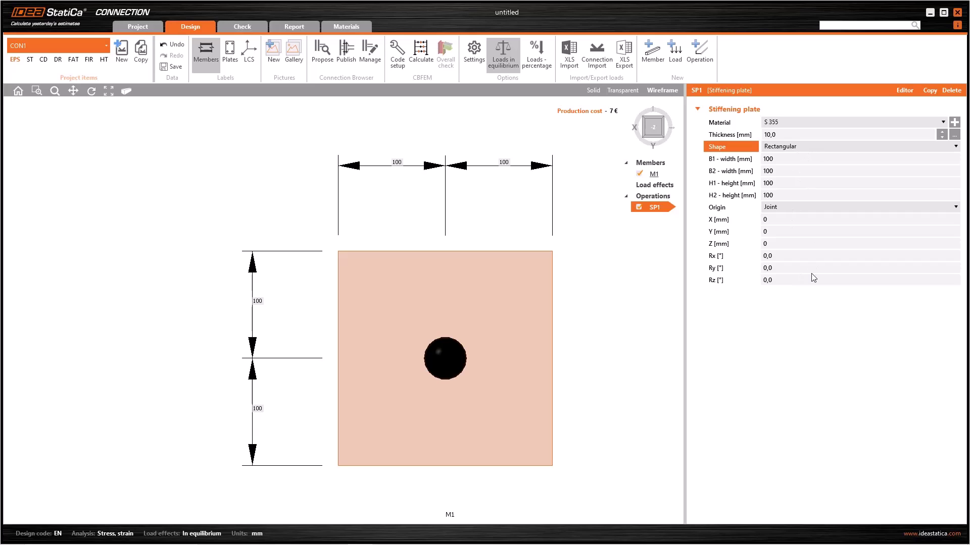
{"action": "left_click", "coordinate": [794, 221]}
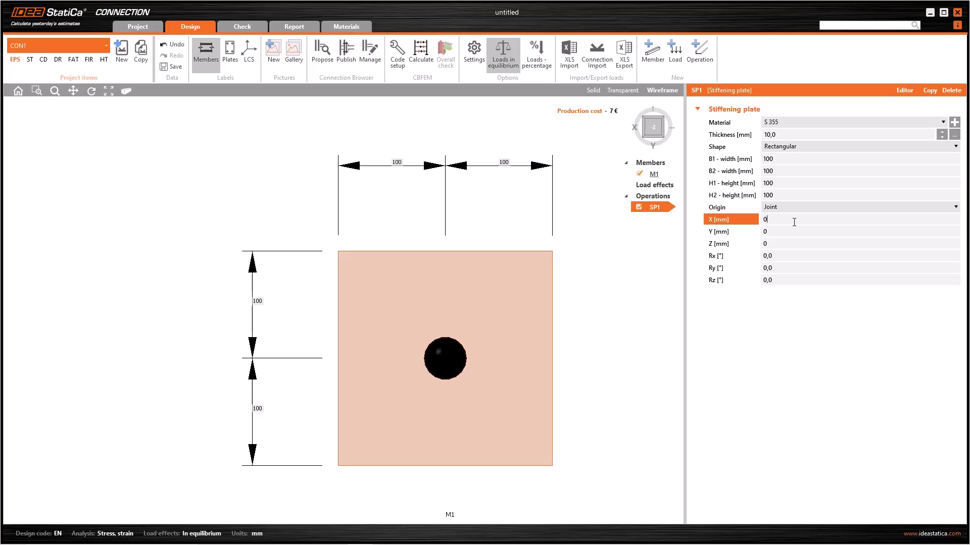
{"action": "key", "text": "BackSpace"}
{"action": "type", "text": "100"}
{"action": "key", "text": "Tab"}
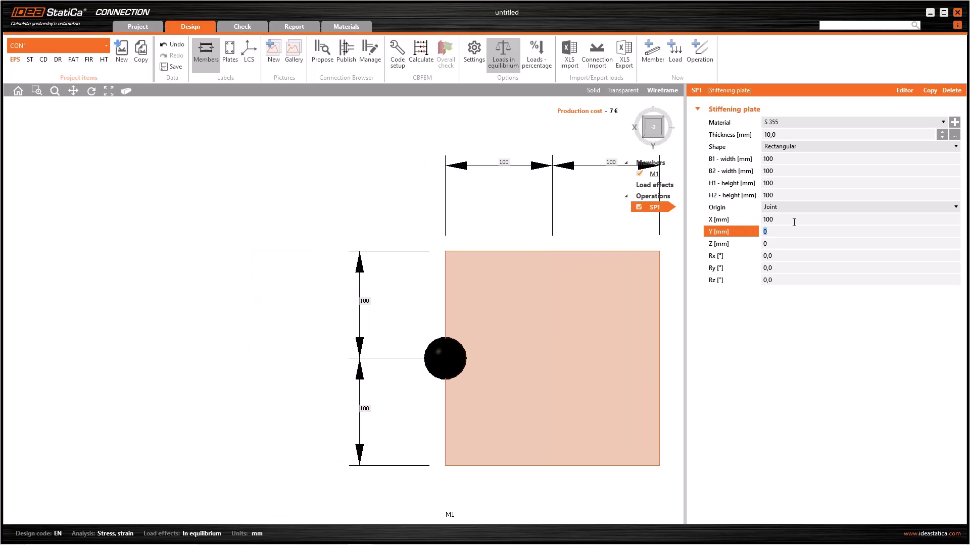
{"action": "left_click", "coordinate": [794, 221]}
{"action": "double_click", "coordinate": [794, 221]}
{"action": "type", "text": "0"}
{"action": "key", "text": "Tab"}
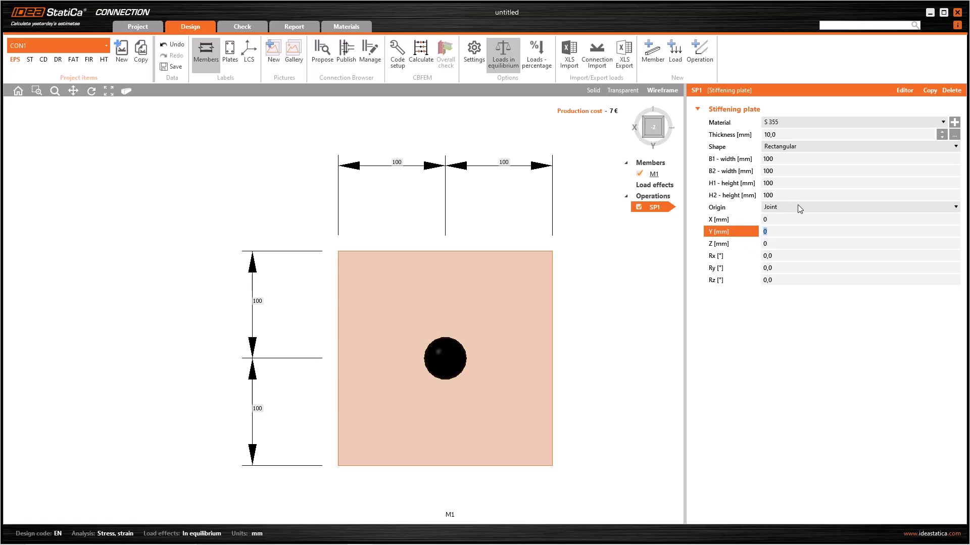
{"action": "left_click", "coordinate": [798, 207]}
{"action": "left_click", "coordinate": [797, 330]}
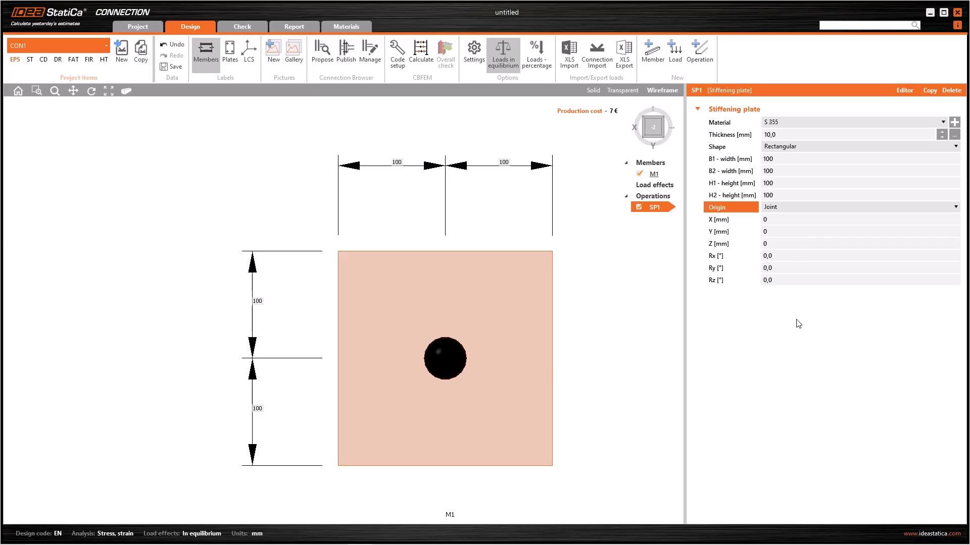
Step: Set the plate origin to Member, keeping Bottom flange 1 as host and Rib type
{"action": "key", "text": "Down"}
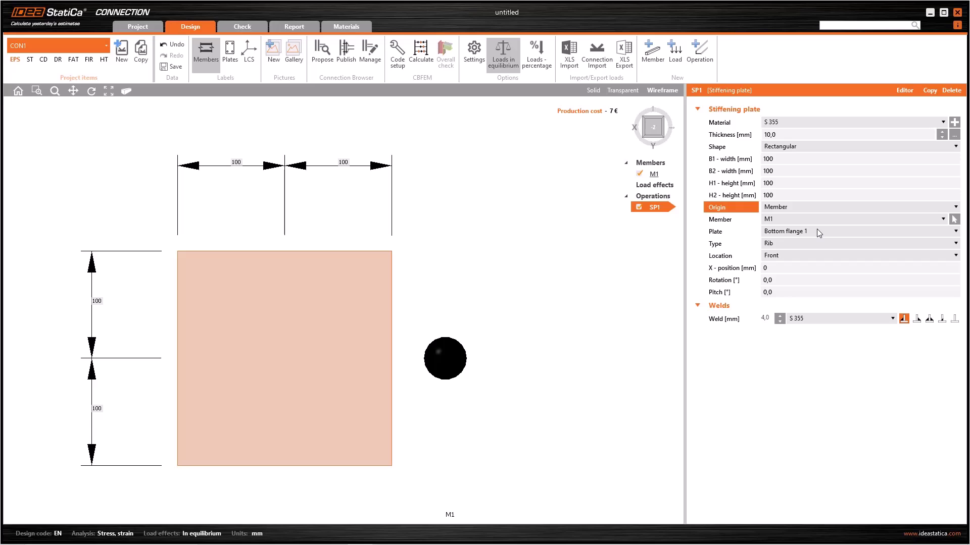
{"action": "left_click", "coordinate": [817, 230]}
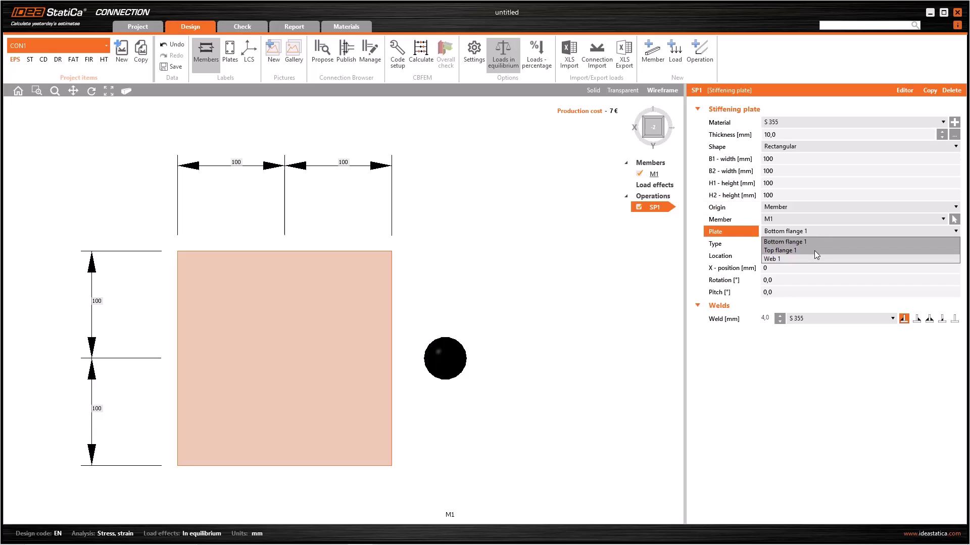
{"action": "left_click", "coordinate": [819, 266]}
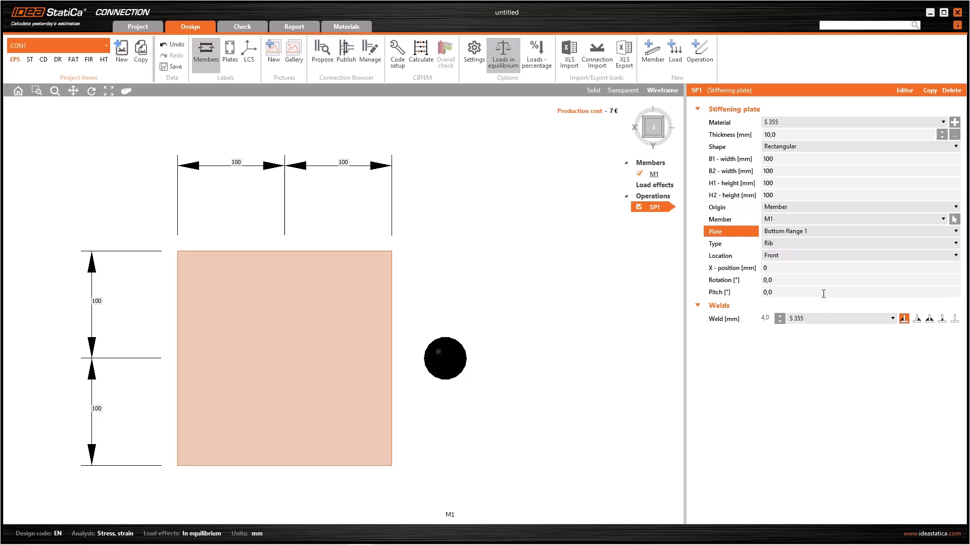
{"action": "left_click", "coordinate": [794, 246]}
{"action": "left_click", "coordinate": [798, 252]}
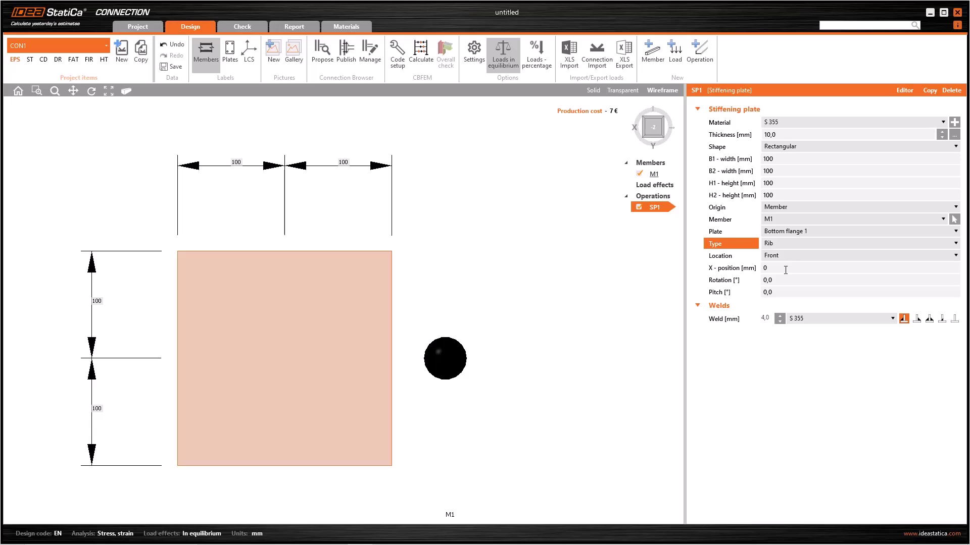
Step: Check the X-position and rotation fields and raise the weld size to 4,5
{"action": "left_click", "coordinate": [786, 269]}
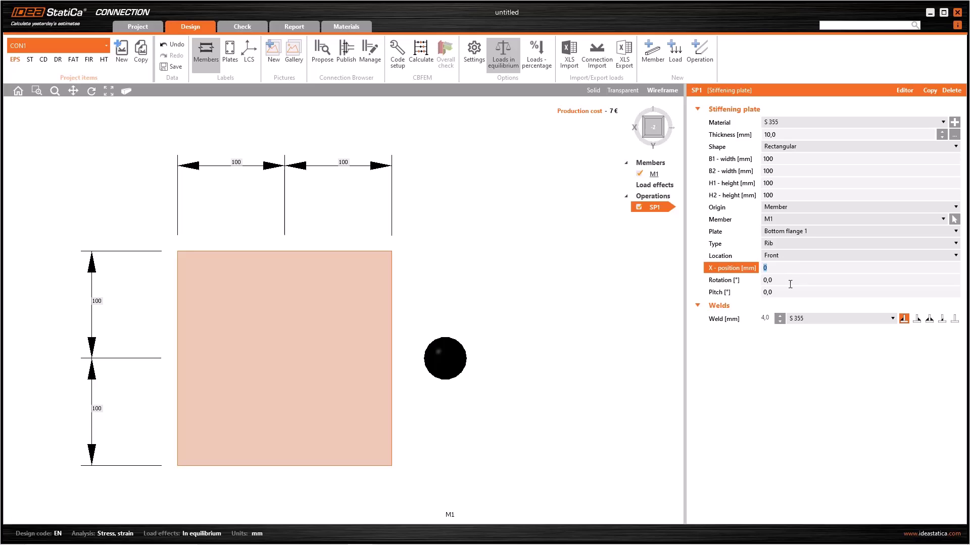
{"action": "left_click", "coordinate": [790, 282]}
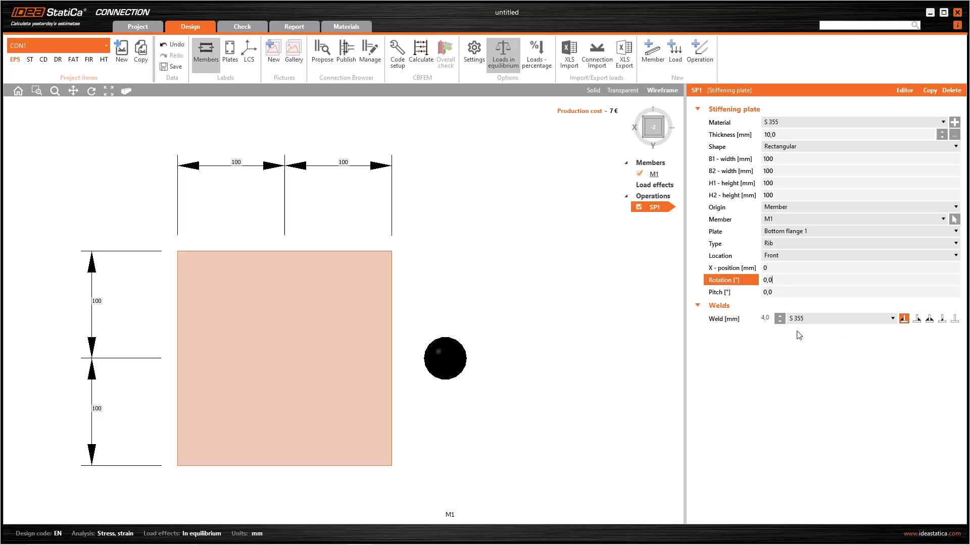
{"action": "left_click", "coordinate": [779, 315]}
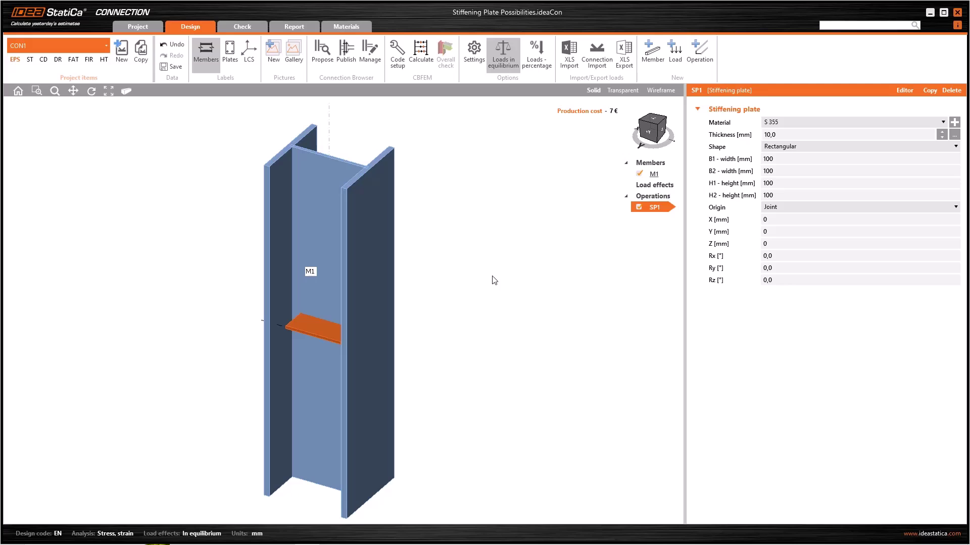
Step: Change SP1's Origin from the joint to Member
{"action": "left_click", "coordinate": [822, 208]}
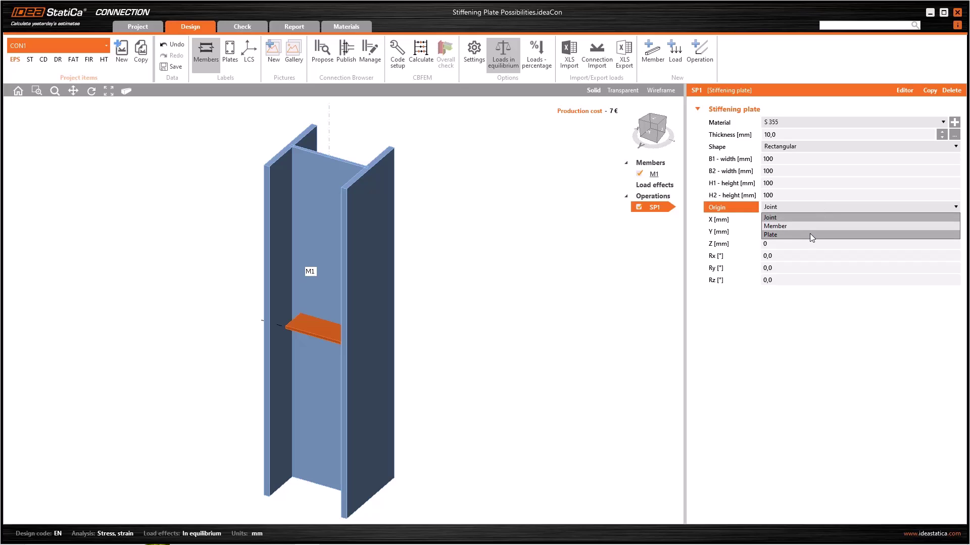
{"action": "left_click", "coordinate": [810, 226]}
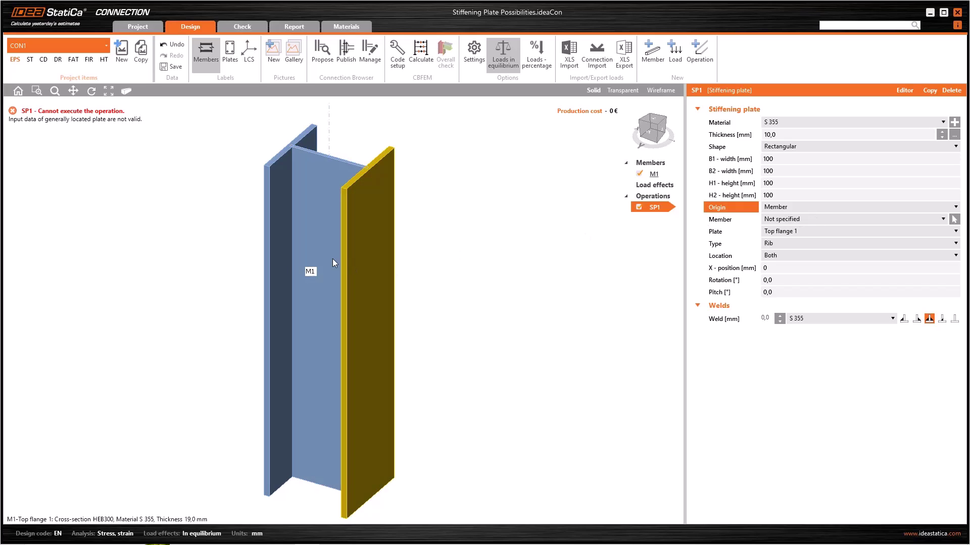
Step: Attach SP1 to member M1 on Top flange 1, keeping the Rib type
{"action": "left_click", "coordinate": [814, 219]}
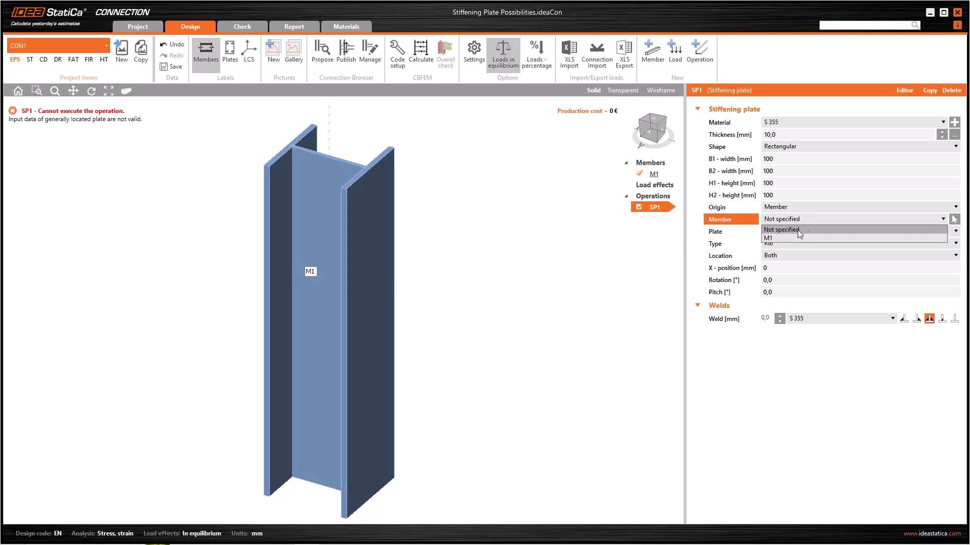
{"action": "left_click", "coordinate": [792, 238]}
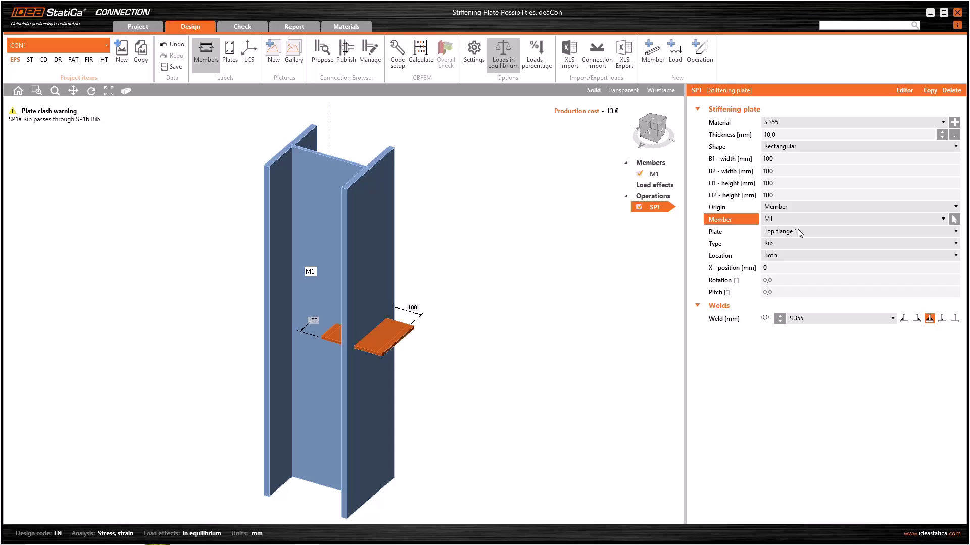
{"action": "left_click", "coordinate": [802, 230]}
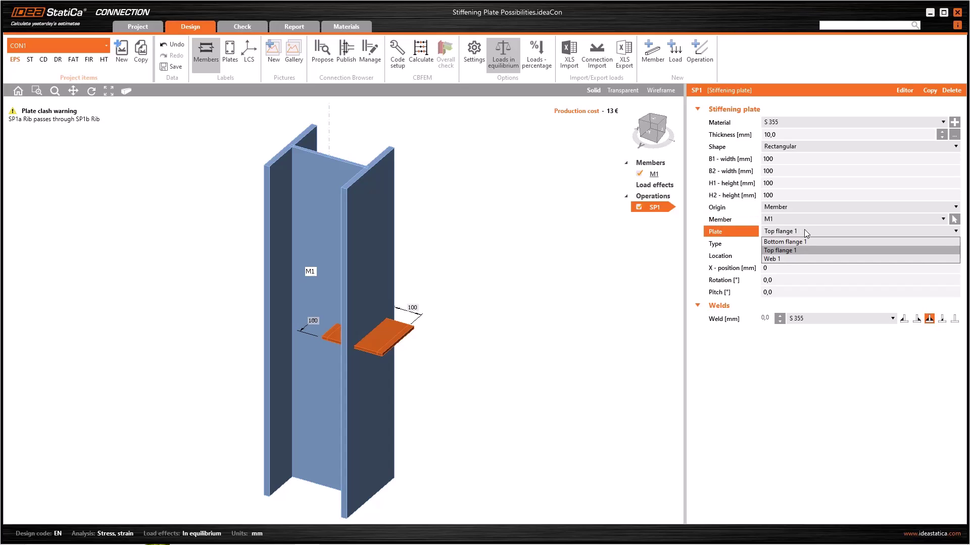
{"action": "left_click", "coordinate": [791, 252]}
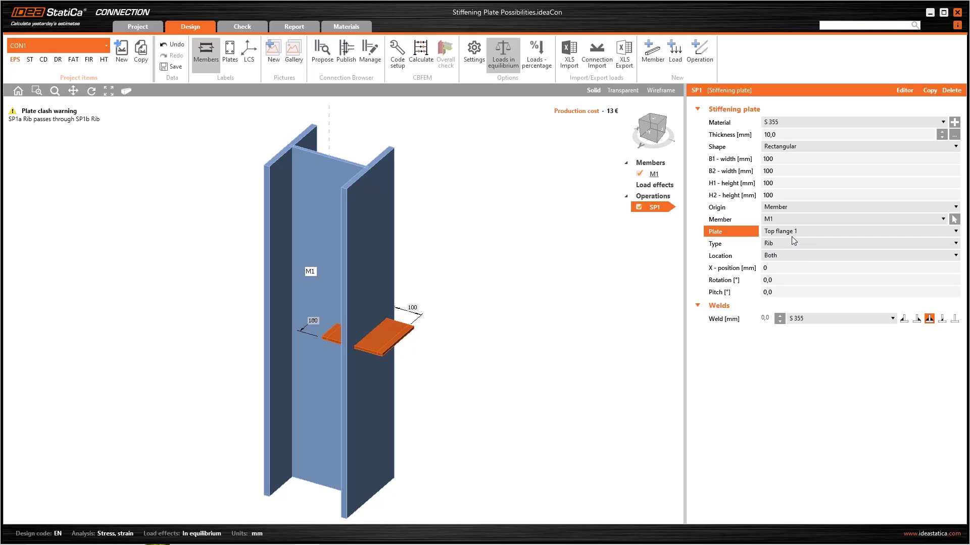
{"action": "left_click", "coordinate": [795, 245]}
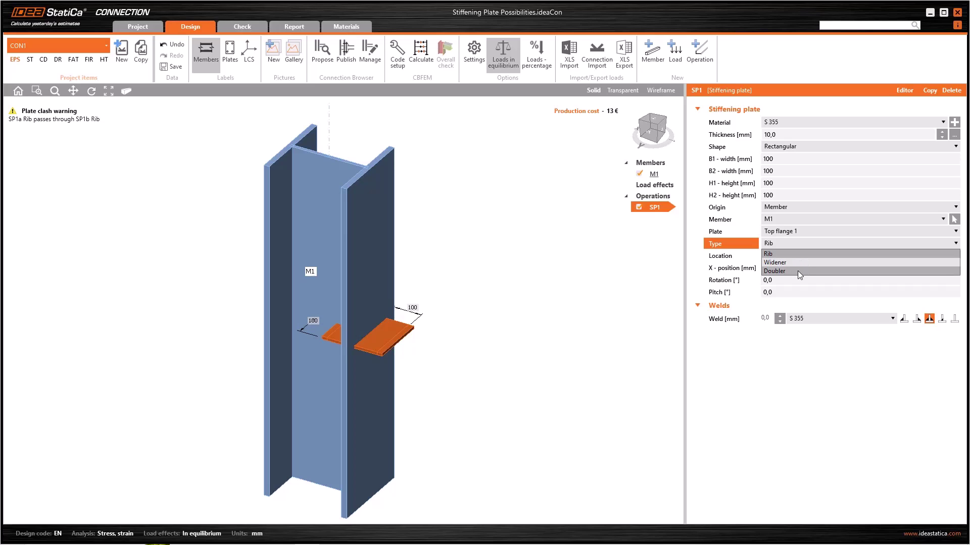
{"action": "left_click", "coordinate": [789, 254]}
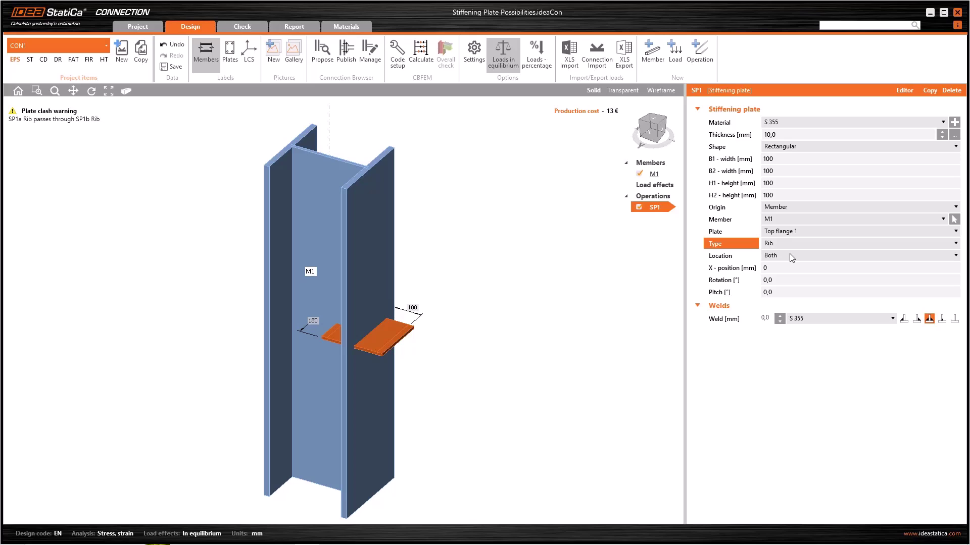
{"action": "scroll", "coordinate": [388, 353], "scroll_direction": "up", "scroll_amount": 3}
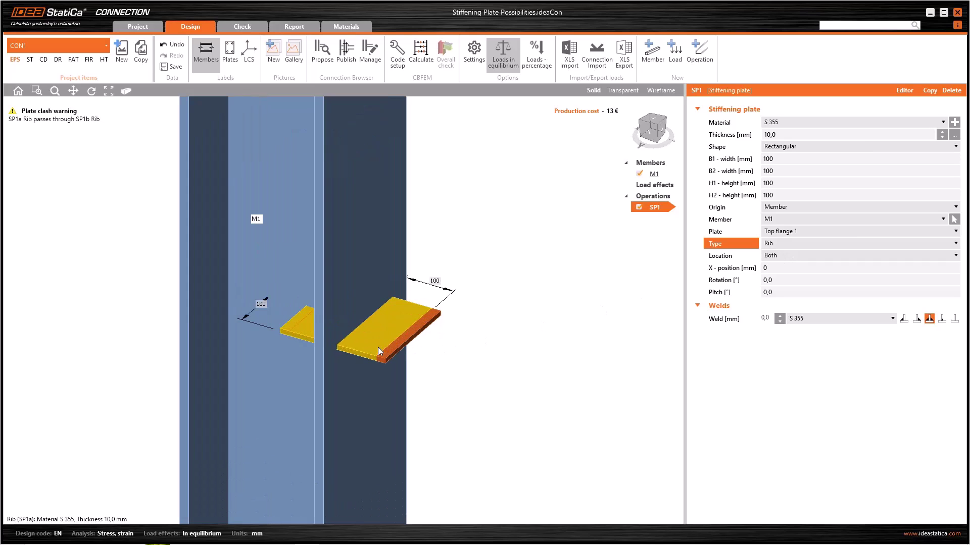
{"action": "scroll", "coordinate": [316, 326], "scroll_direction": "up", "scroll_amount": 2}
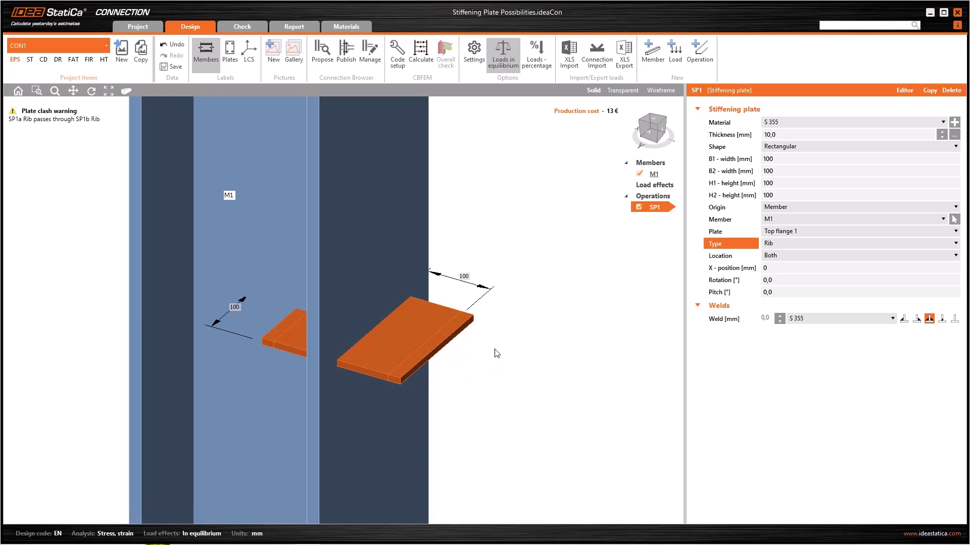
{"action": "left_click", "coordinate": [775, 244]}
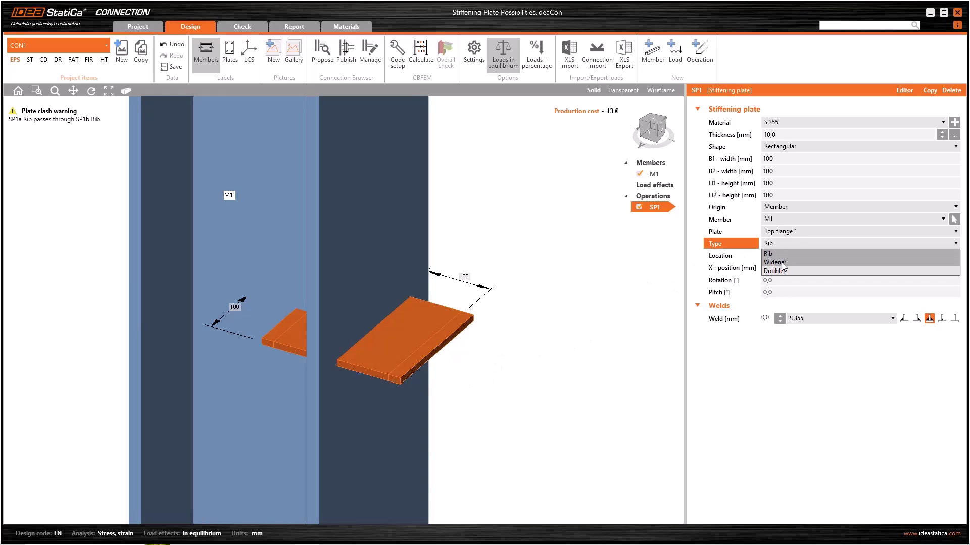
{"action": "left_click", "coordinate": [781, 263]}
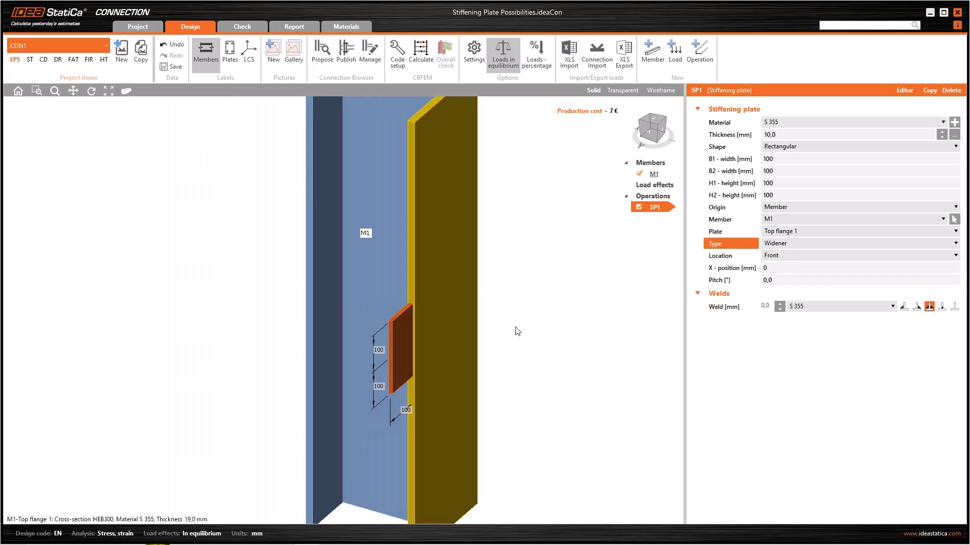
{"action": "left_click", "coordinate": [829, 246]}
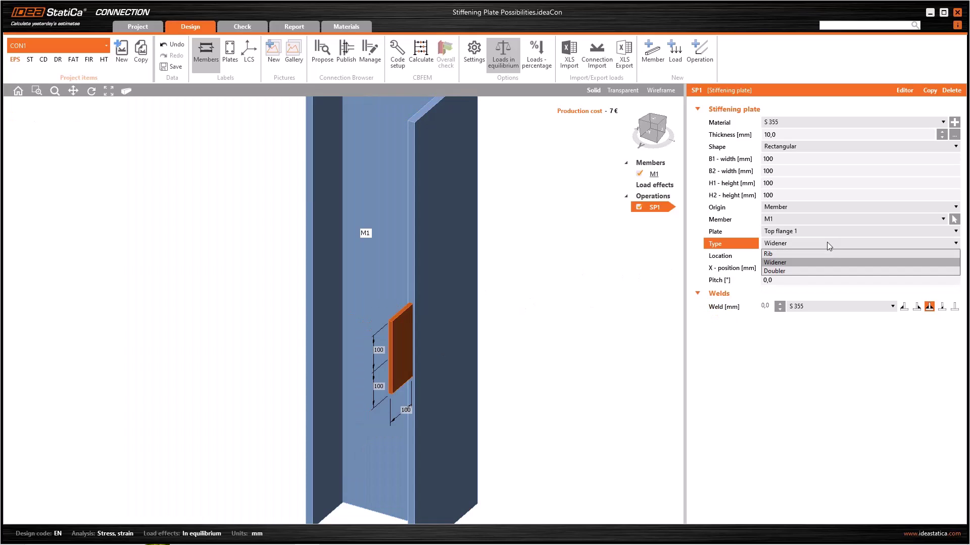
{"action": "left_click", "coordinate": [827, 243]}
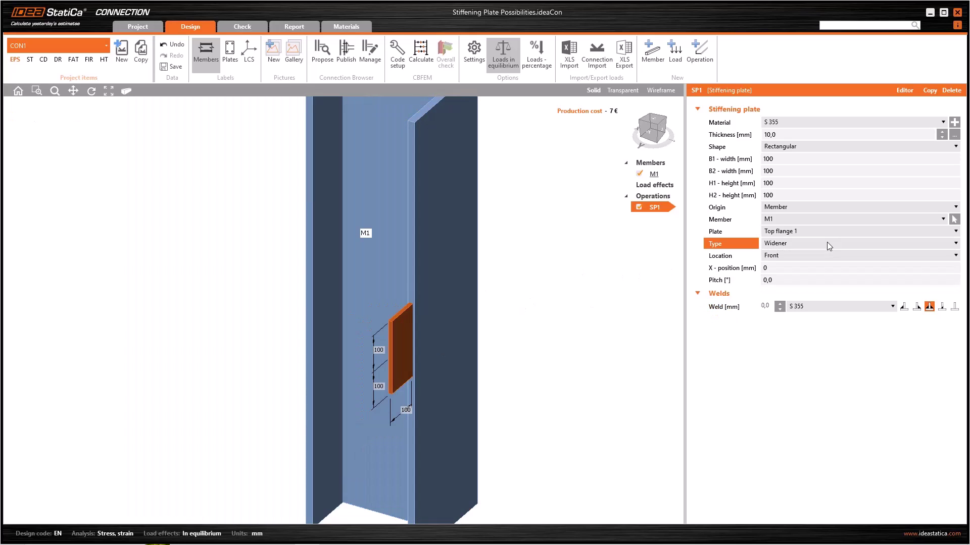
{"action": "left_click", "coordinate": [787, 244]}
{"action": "left_click", "coordinate": [783, 268]}
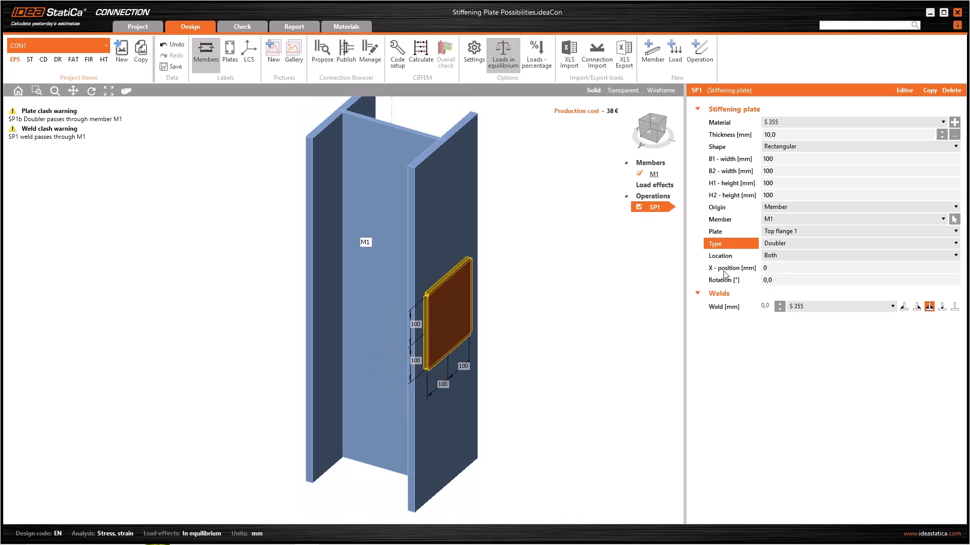
{"action": "scroll", "coordinate": [444, 298], "scroll_direction": "up", "scroll_amount": 5}
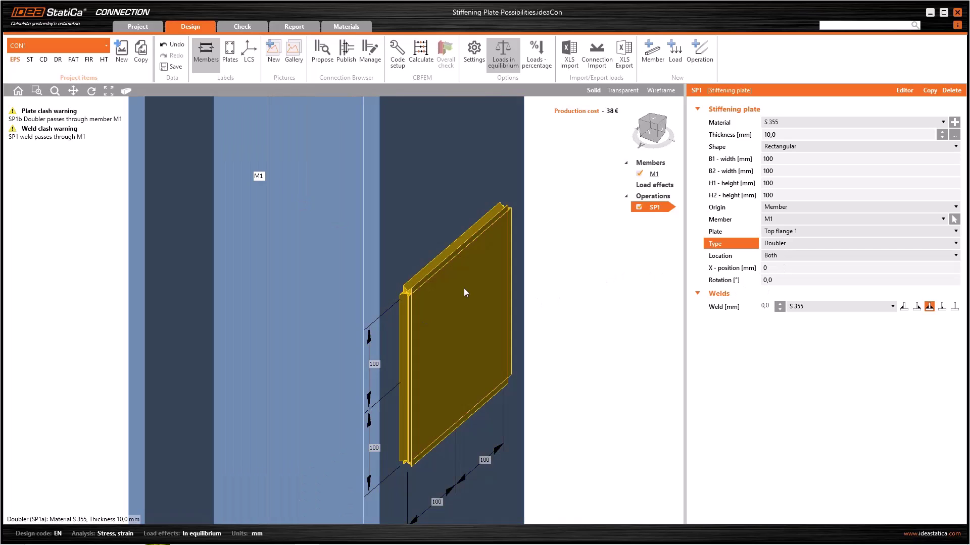
{"action": "scroll", "coordinate": [558, 308], "scroll_direction": "down", "scroll_amount": 5}
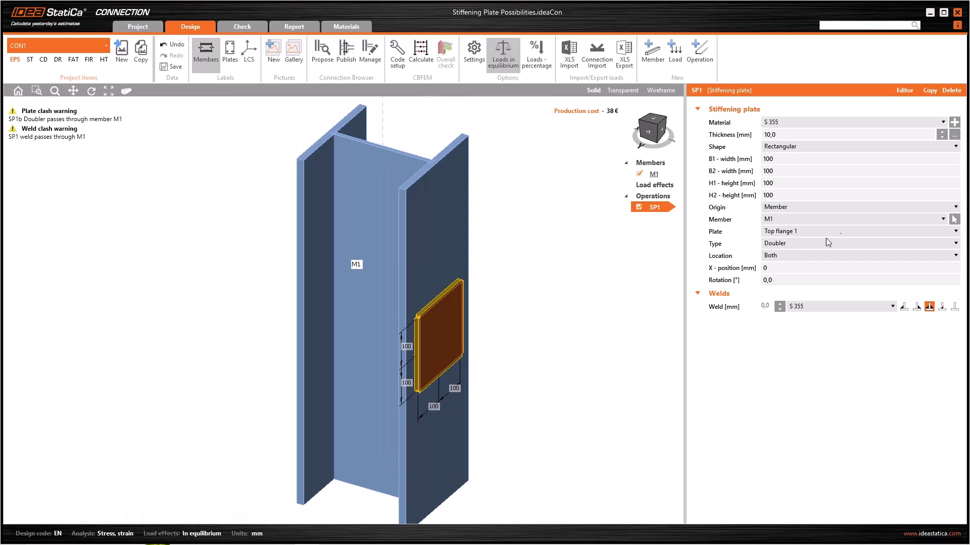
{"action": "left_click", "coordinate": [806, 243]}
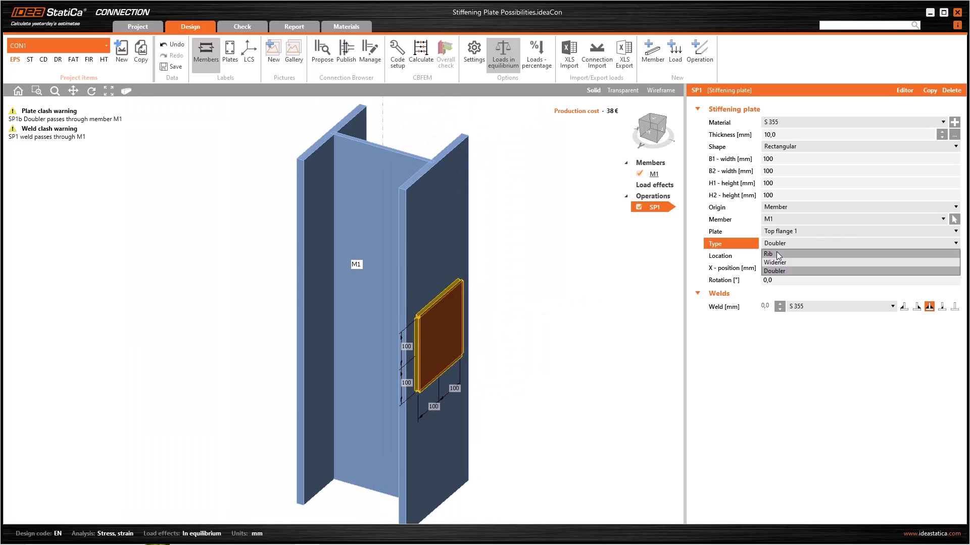
{"action": "left_click", "coordinate": [777, 252]}
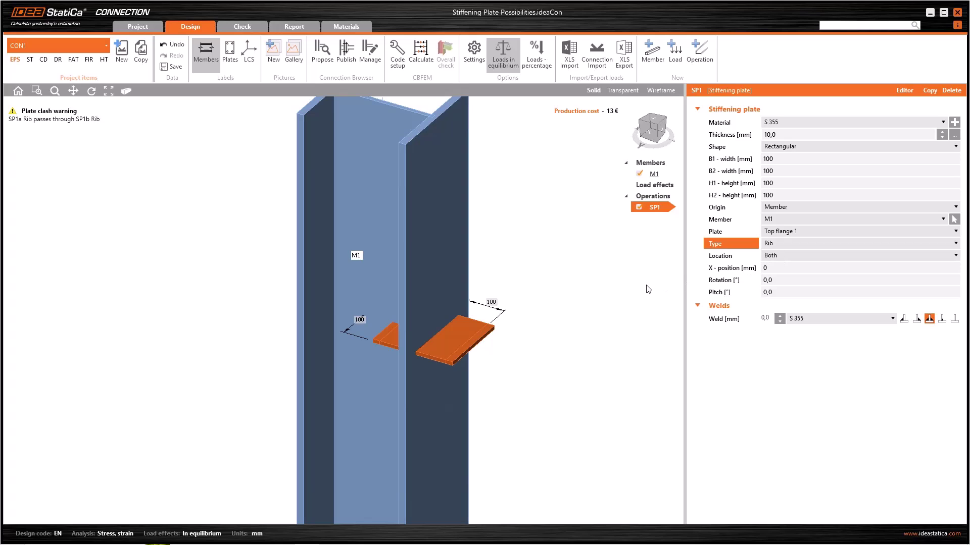
Step: Keep the rib on both sides and set the H1 height to 0
{"action": "left_click", "coordinate": [788, 255]}
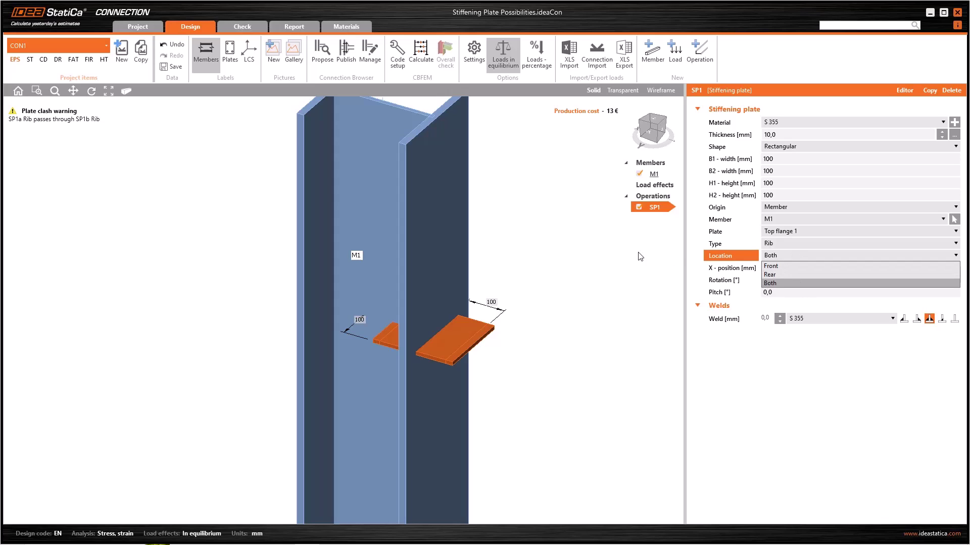
{"action": "left_click", "coordinate": [793, 283]}
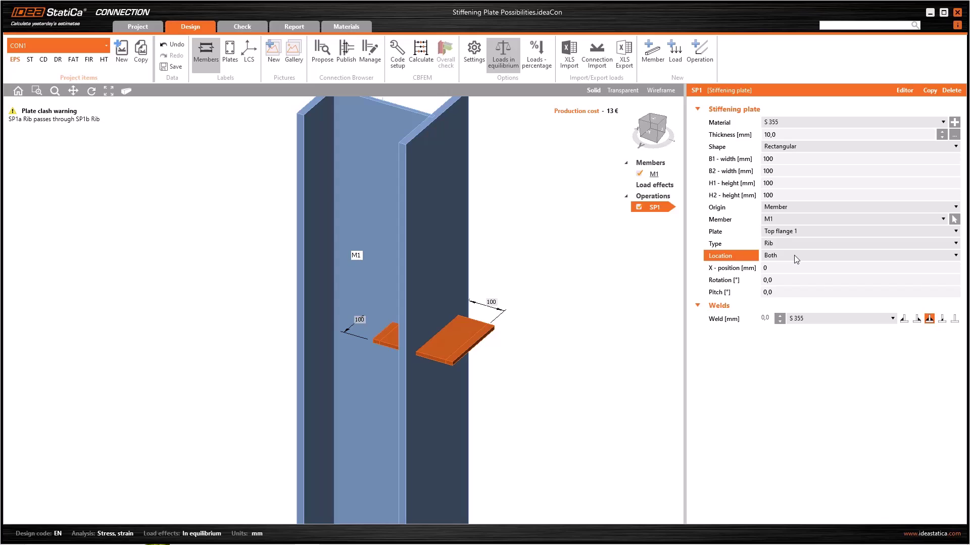
{"action": "double_click", "coordinate": [784, 186]}
{"action": "type", "text": "0"}
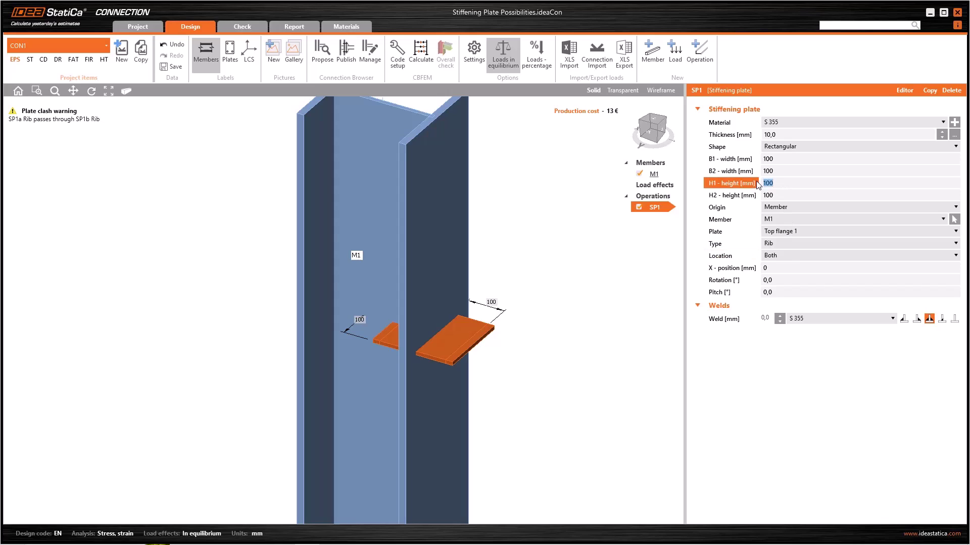
{"action": "key", "text": "Return"}
Step: Try Rear and Front locations, then settle on a single Rear rib
{"action": "left_click", "coordinate": [780, 256]}
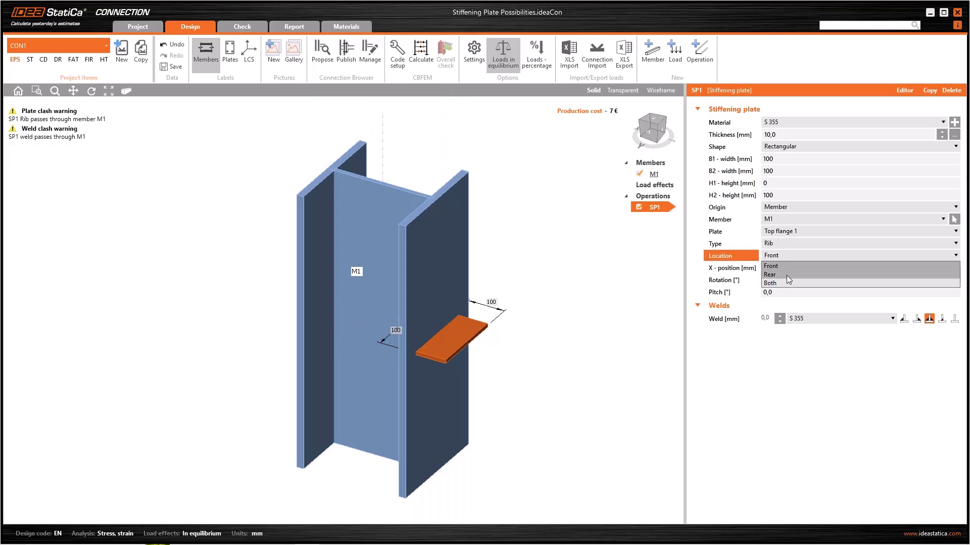
{"action": "left_click", "coordinate": [786, 273]}
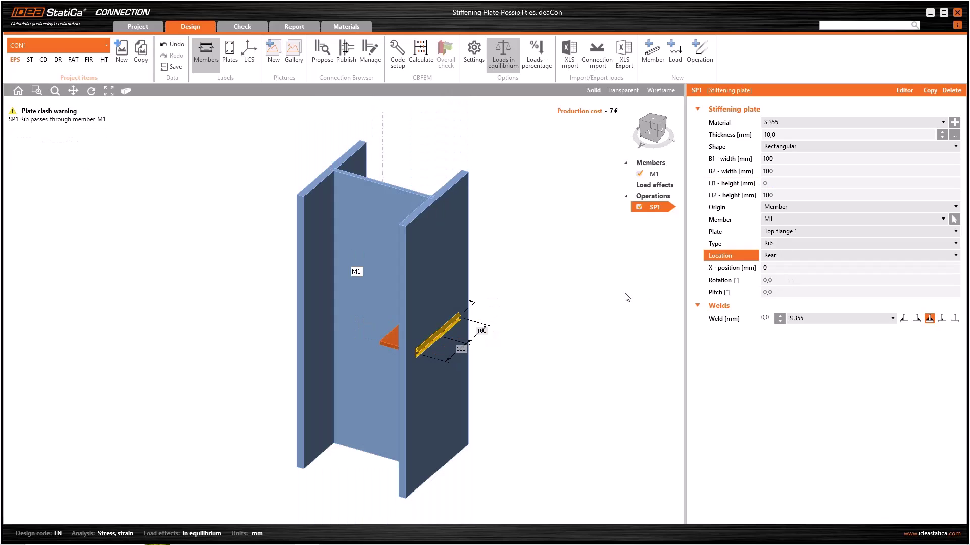
{"action": "left_click", "coordinate": [788, 256]}
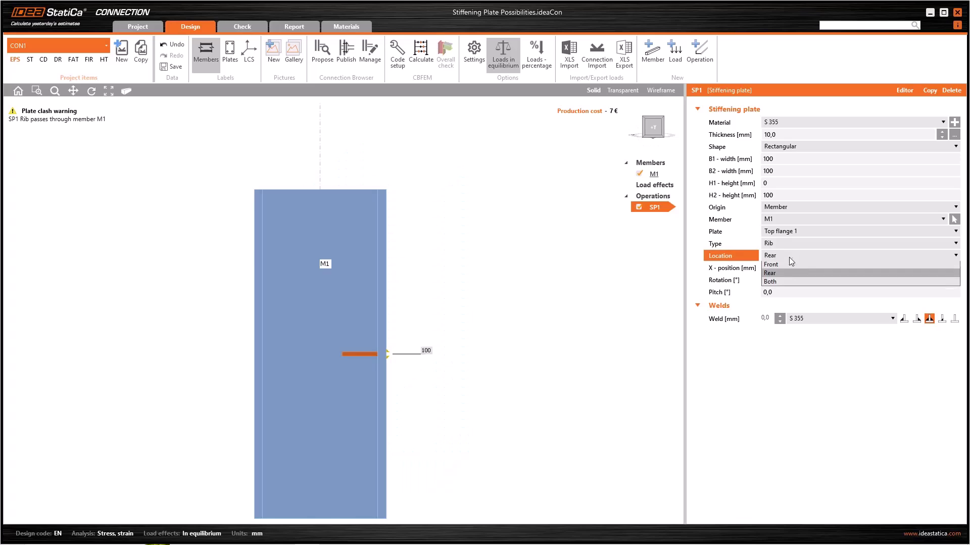
{"action": "left_click", "coordinate": [786, 266]}
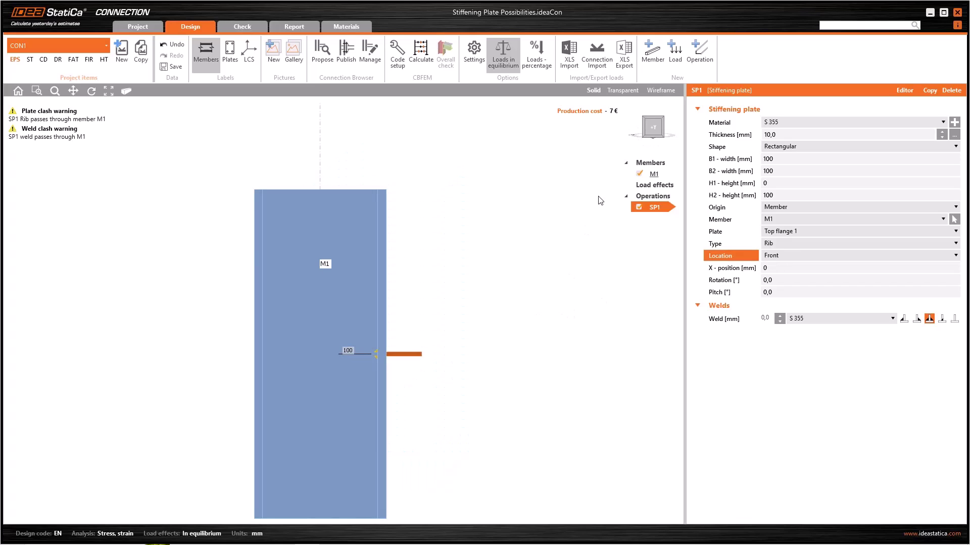
{"action": "left_click", "coordinate": [659, 127]}
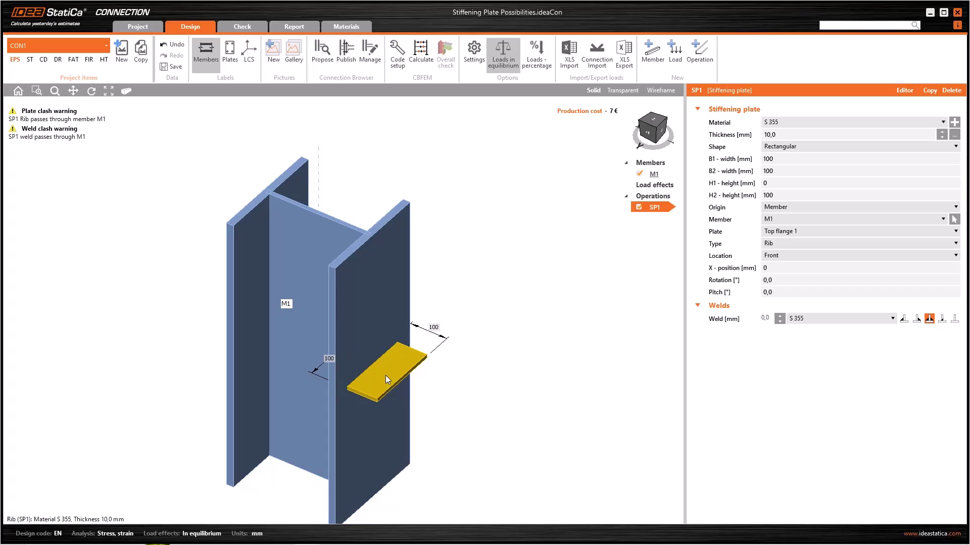
{"action": "left_click", "coordinate": [658, 129]}
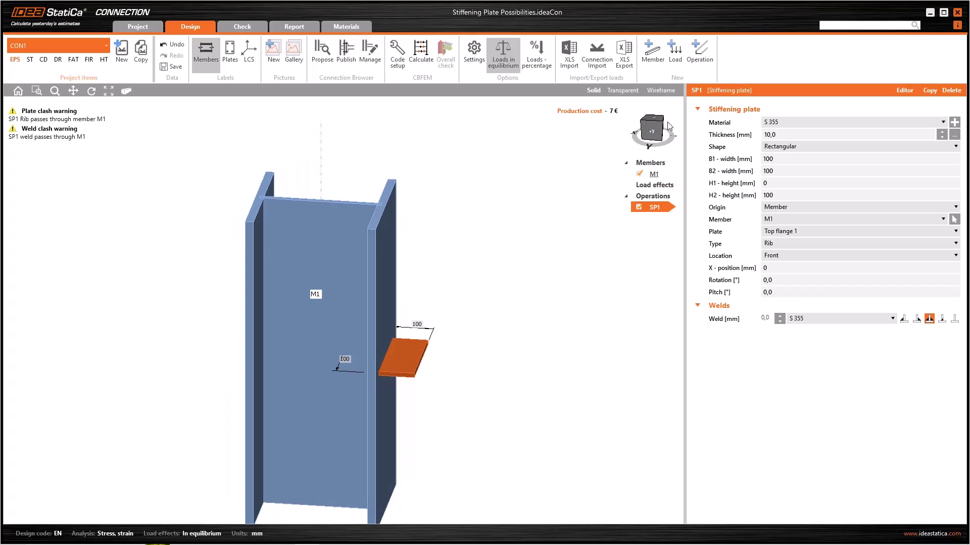
{"action": "left_click", "coordinate": [798, 254]}
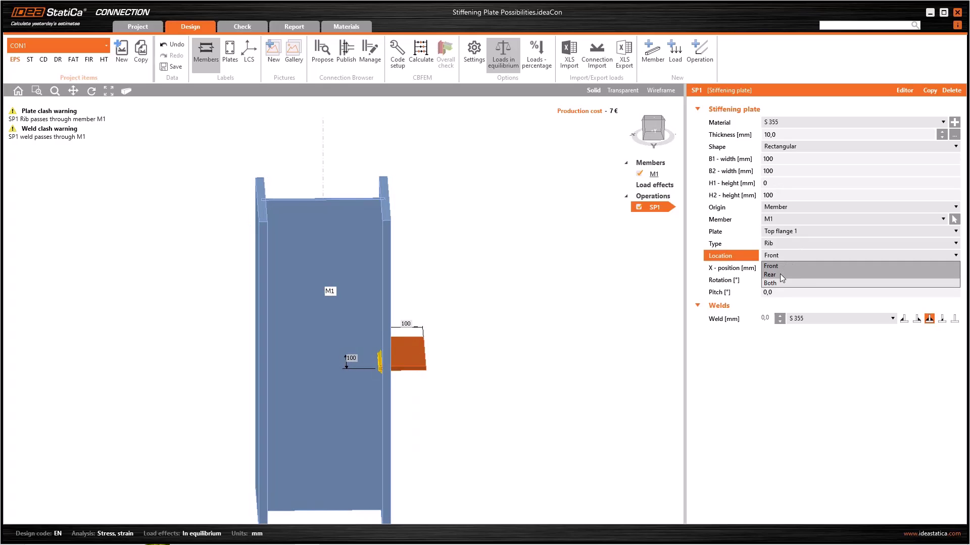
{"action": "left_click", "coordinate": [780, 274]}
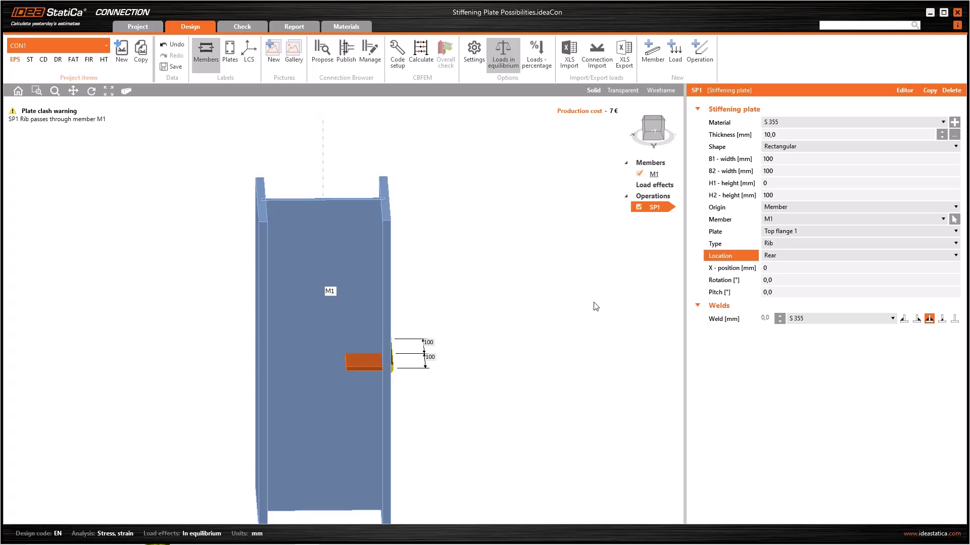
Step: Give the rear rib heights H1 = 100 mm and H2 = 0 mm
{"action": "left_click", "coordinate": [775, 185]}
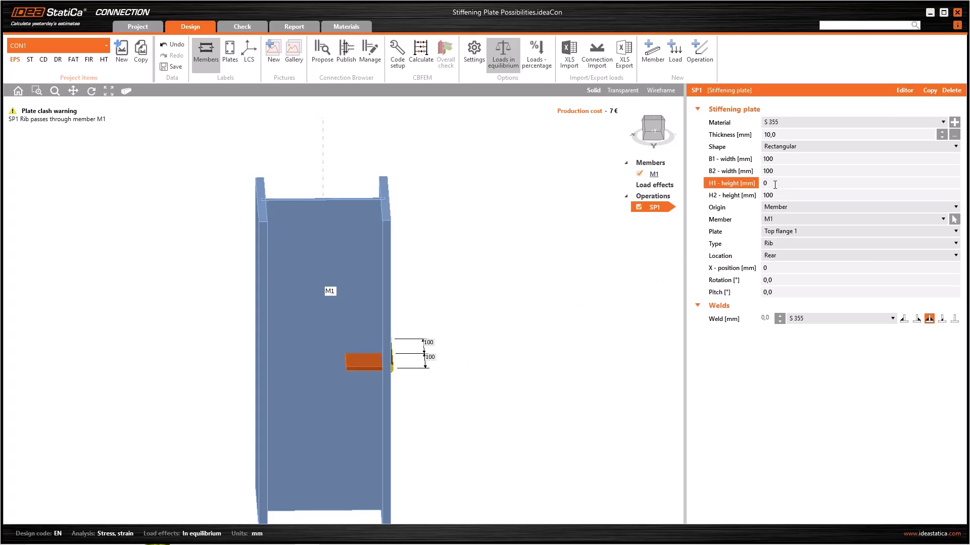
{"action": "double_click", "coordinate": [775, 185]}
{"action": "key", "text": "Tab"}
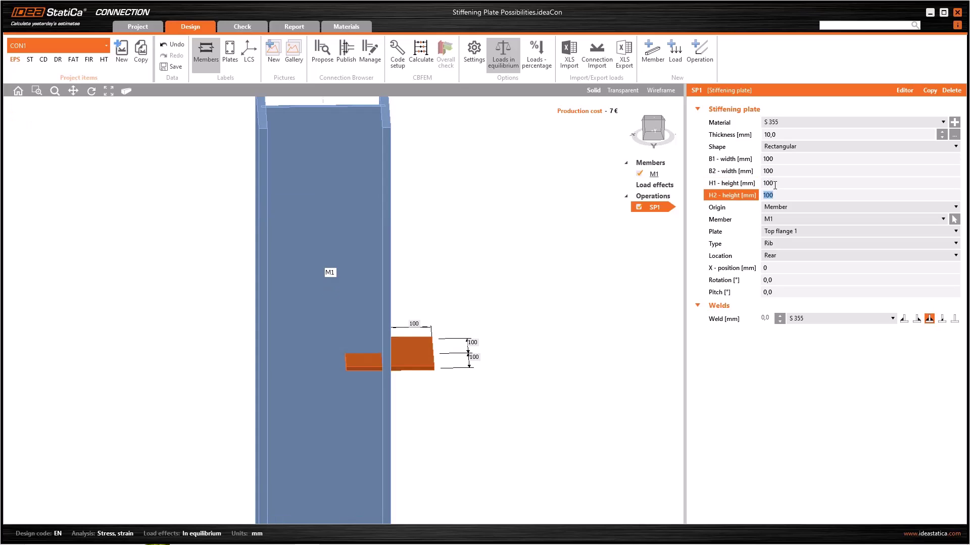
{"action": "type", "text": "0"}
{"action": "key", "text": "Tab"}
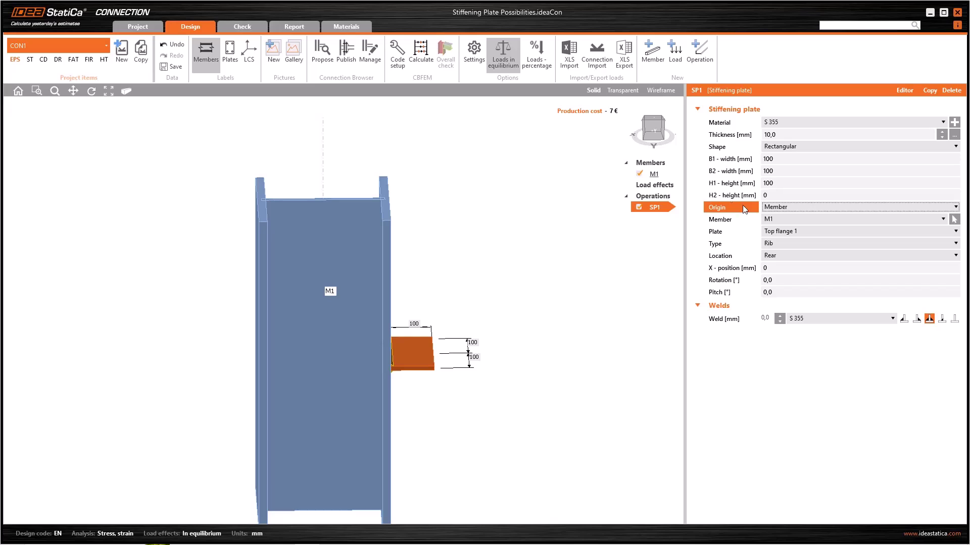
{"action": "left_click", "coordinate": [672, 126]}
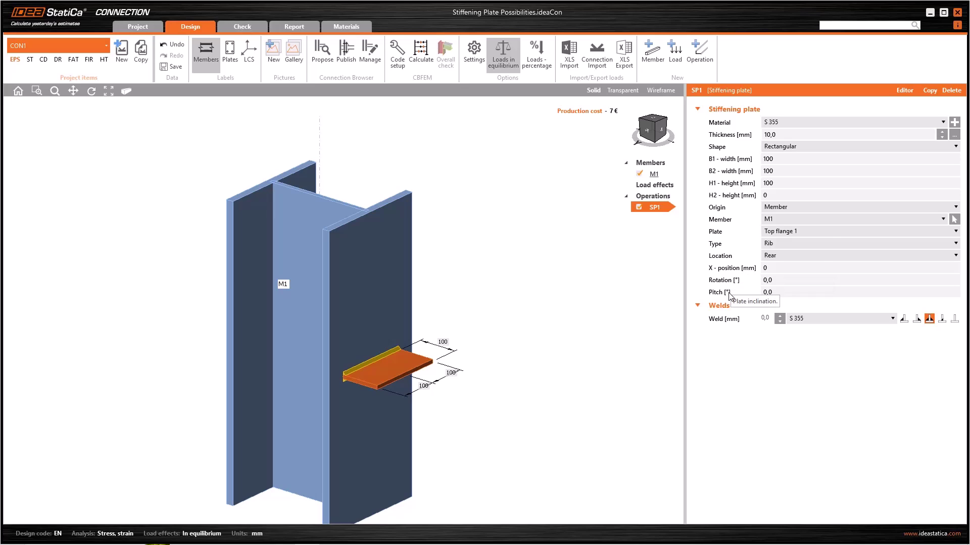
Step: Set the rib's X-position to 100 and inspect it in wireframe and solid
{"action": "scroll", "coordinate": [602, 305], "scroll_direction": "down", "scroll_amount": 2}
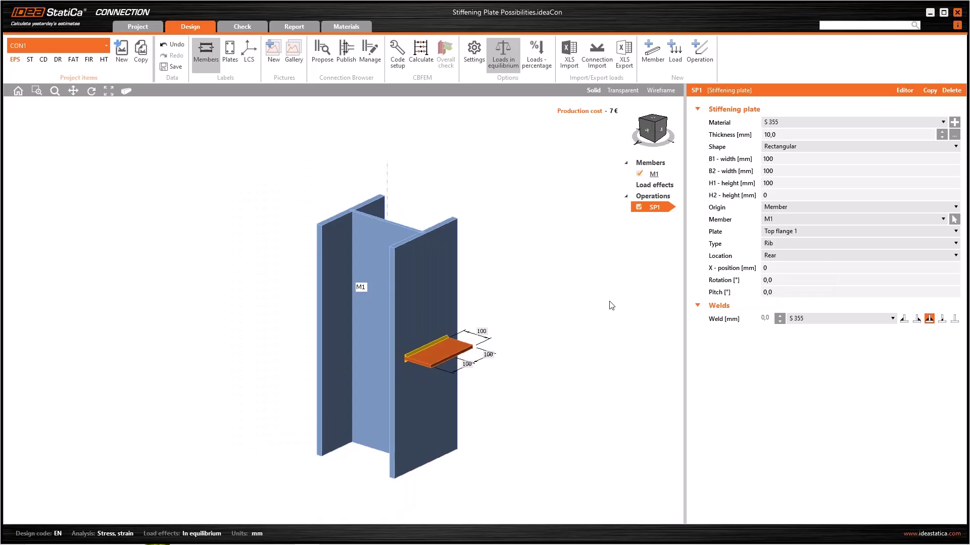
{"action": "left_click", "coordinate": [791, 266]}
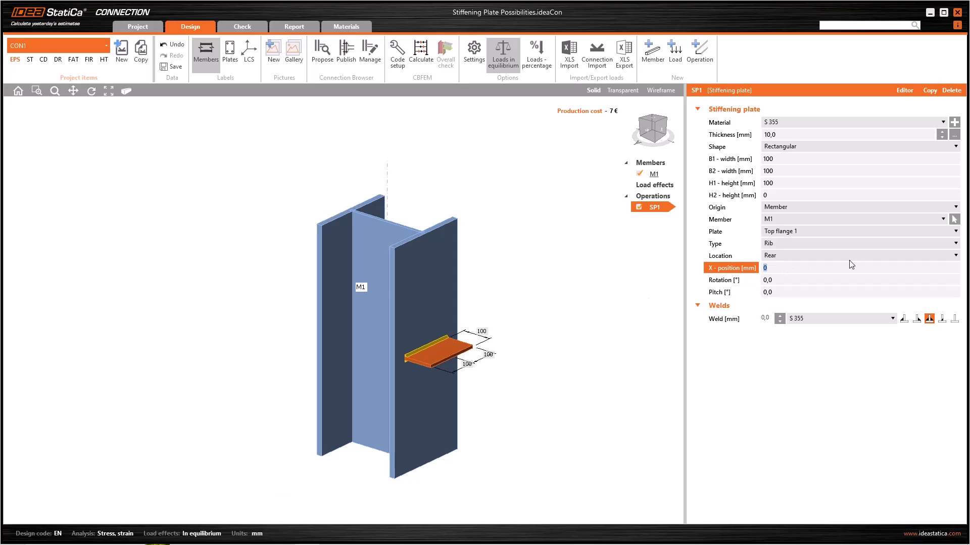
{"action": "key", "text": "Tab"}
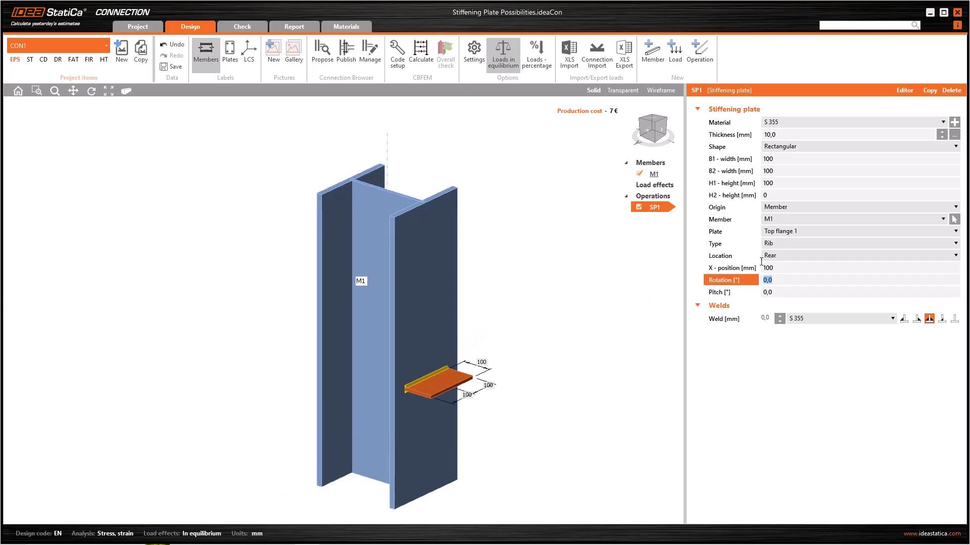
{"action": "left_click", "coordinate": [652, 135]}
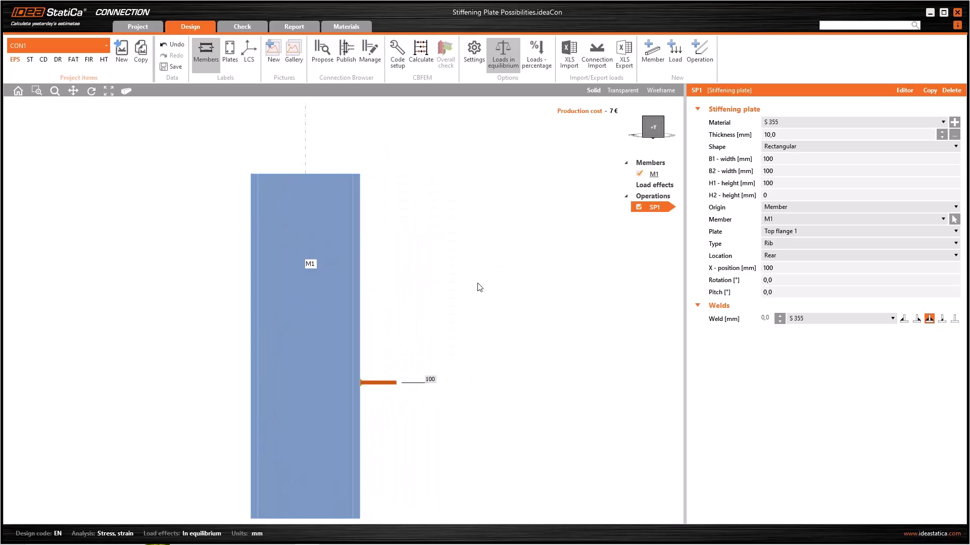
{"action": "middle_click_drag", "start_coordinate": [484, 288], "coordinate": [520, 277]}
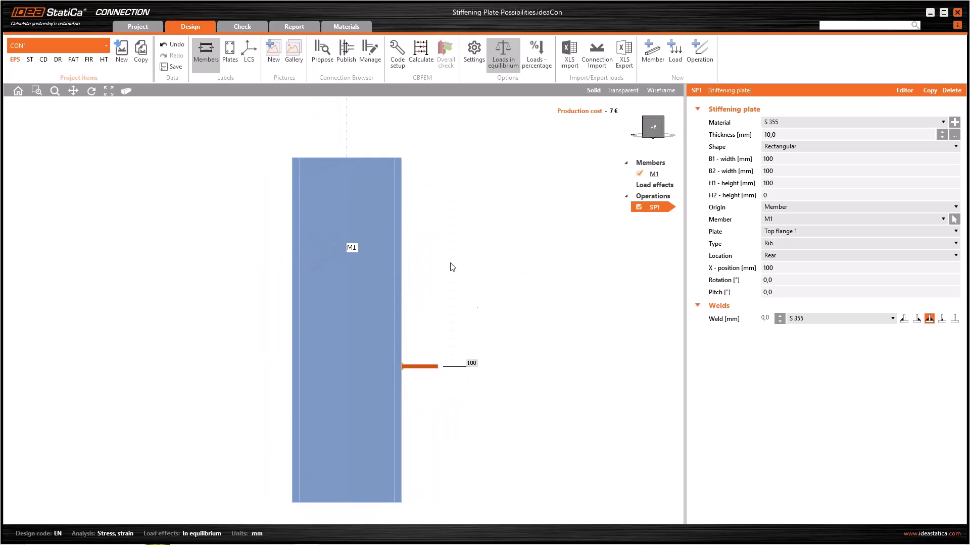
{"action": "left_click", "coordinate": [665, 93]}
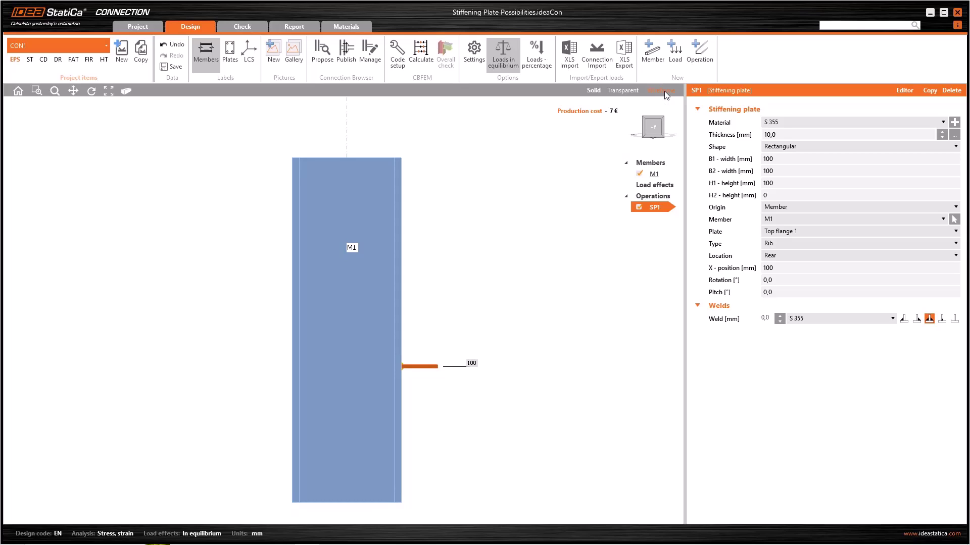
{"action": "left_click", "coordinate": [665, 90]}
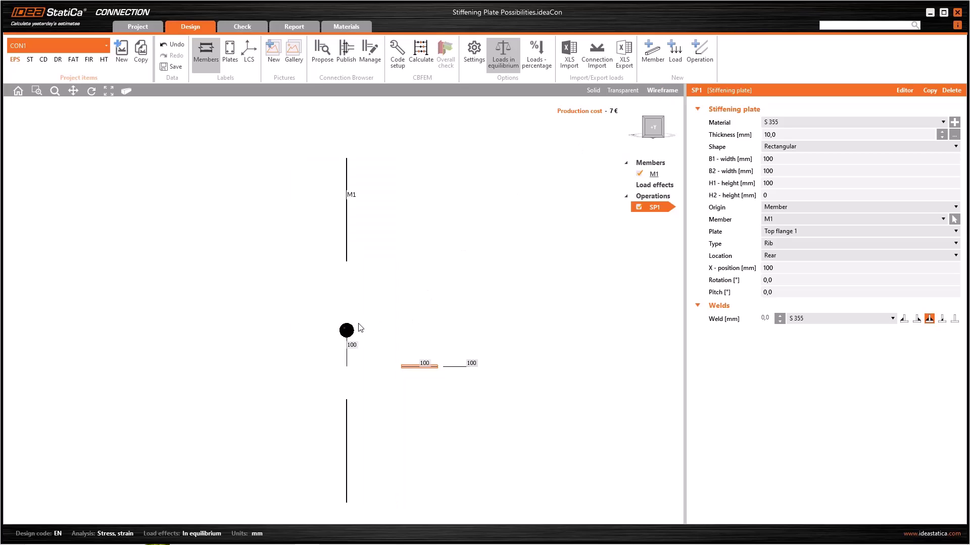
{"action": "left_click", "coordinate": [594, 91]}
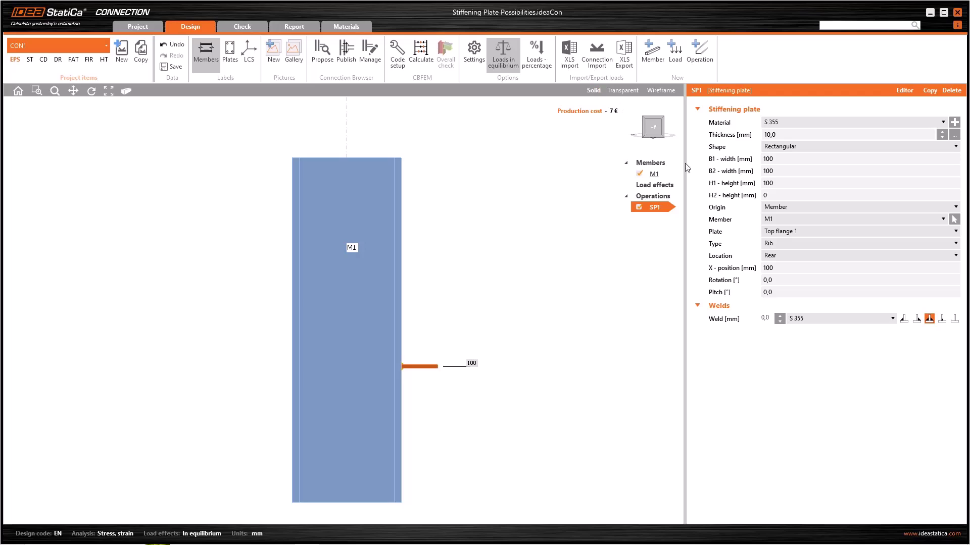
Step: Tilt the rib with Rotation 20° and Pitch 30°
{"action": "left_click", "coordinate": [777, 280]}
{"action": "key", "text": "ctrl+a"}
{"action": "type", "text": "20"}
{"action": "key", "text": "Tab"}
{"action": "type", "text": "30"}
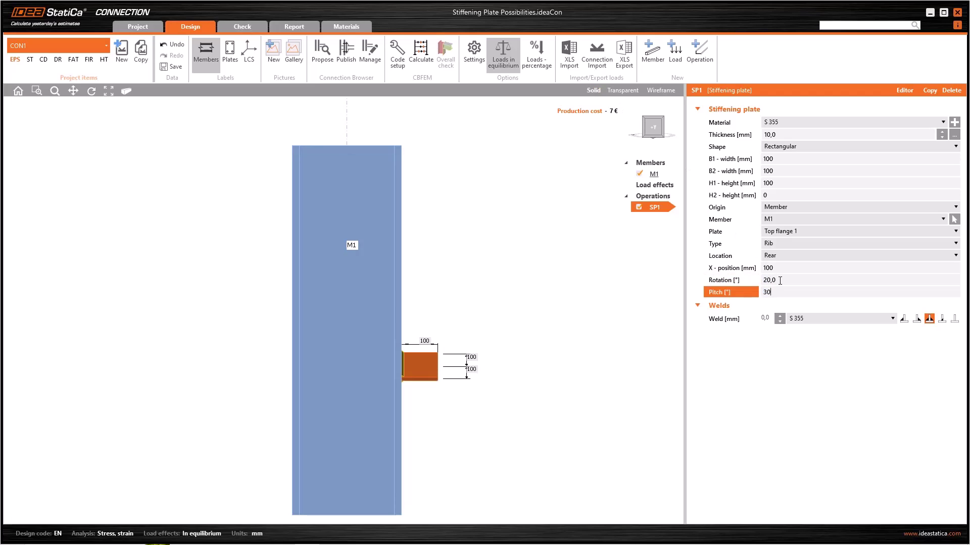
{"action": "key", "text": "Tab"}
{"action": "left_click", "coordinate": [651, 127]}
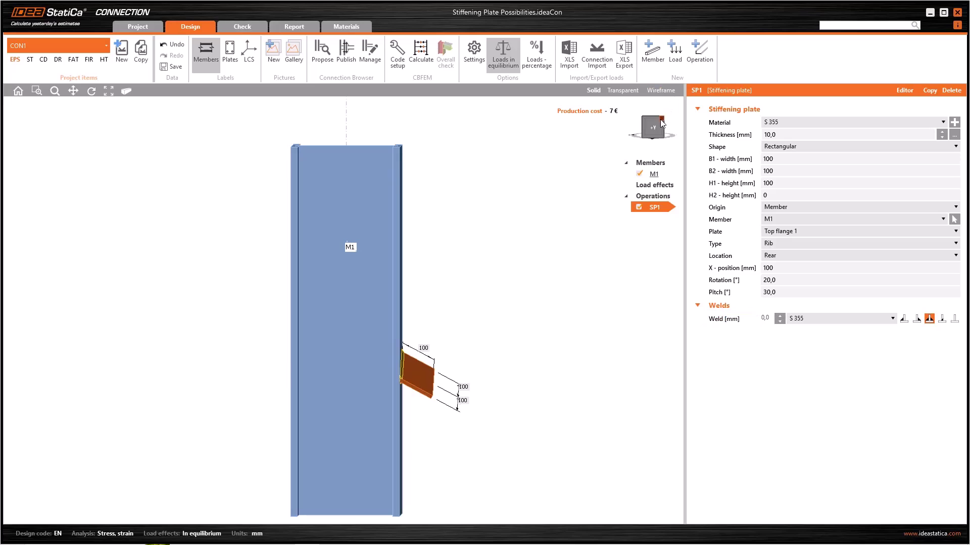
{"action": "scroll", "coordinate": [528, 223], "scroll_direction": "down", "scroll_amount": 2}
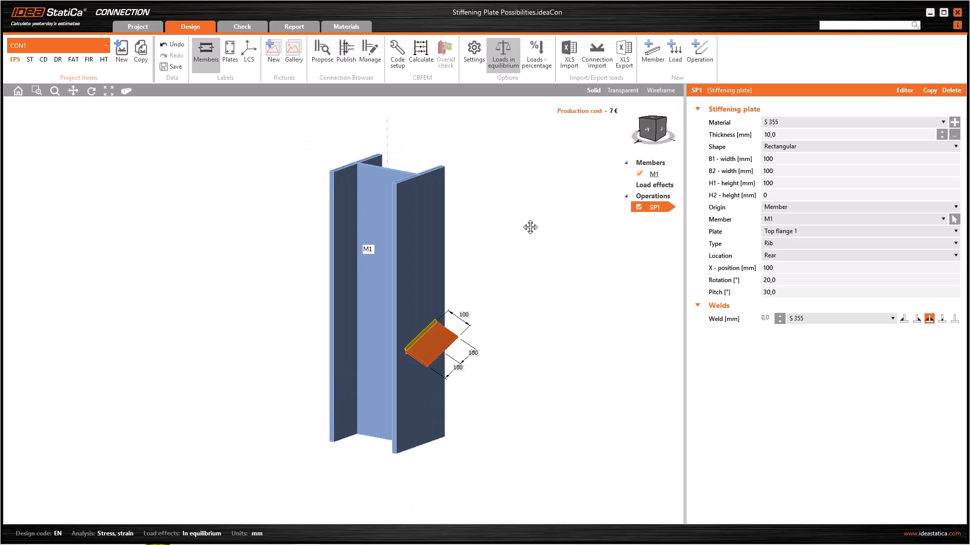
{"action": "middle_click_drag", "start_coordinate": [528, 223], "coordinate": [511, 253]}
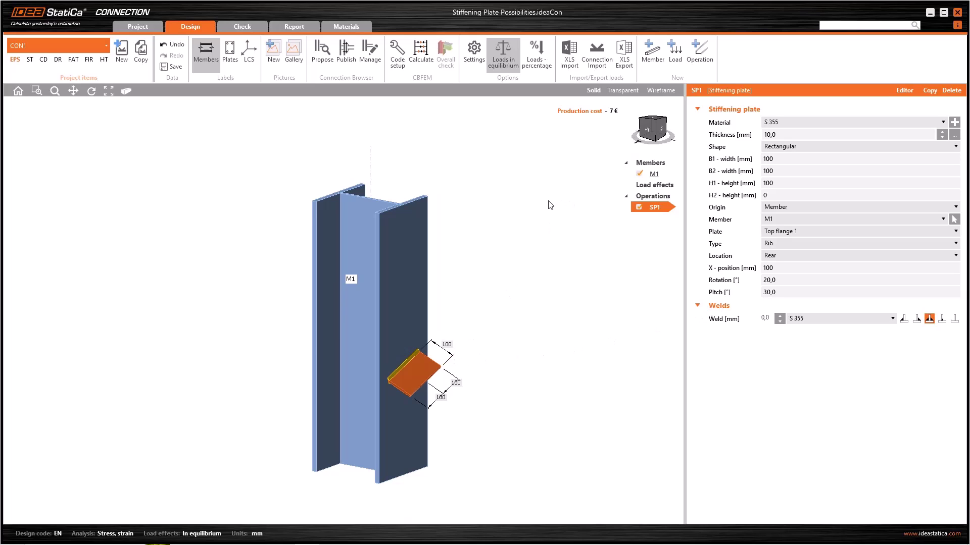
Step: Show the member's LCS labels, trying Widener and Doubler plate types before returning to Rib
{"action": "left_click", "coordinate": [249, 60]}
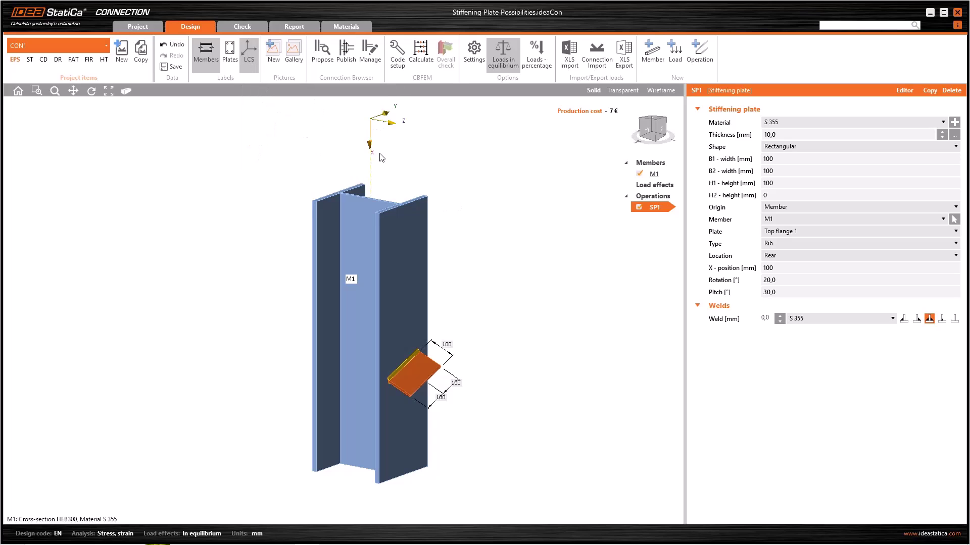
{"action": "left_click", "coordinate": [792, 244]}
{"action": "left_click", "coordinate": [786, 262]}
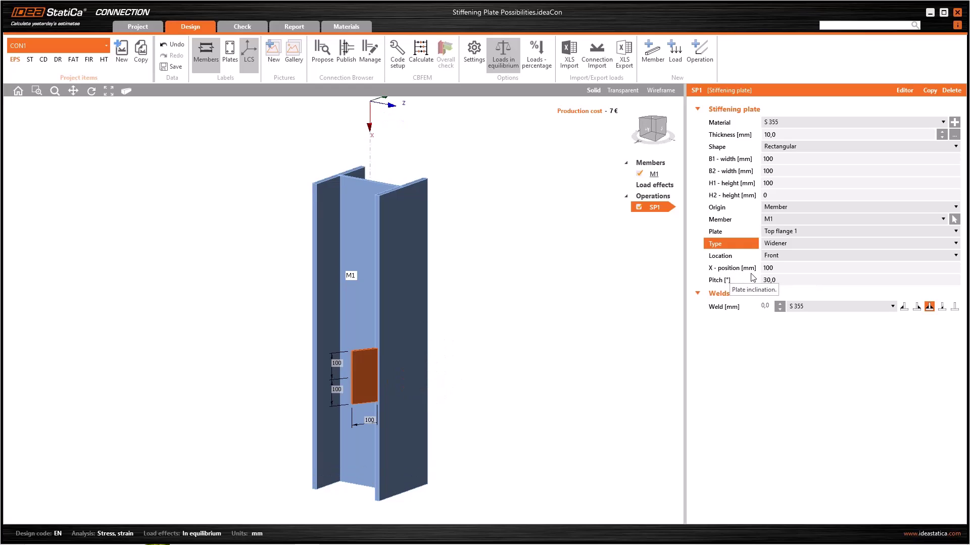
{"action": "left_click", "coordinate": [775, 243]}
{"action": "left_click", "coordinate": [781, 272]}
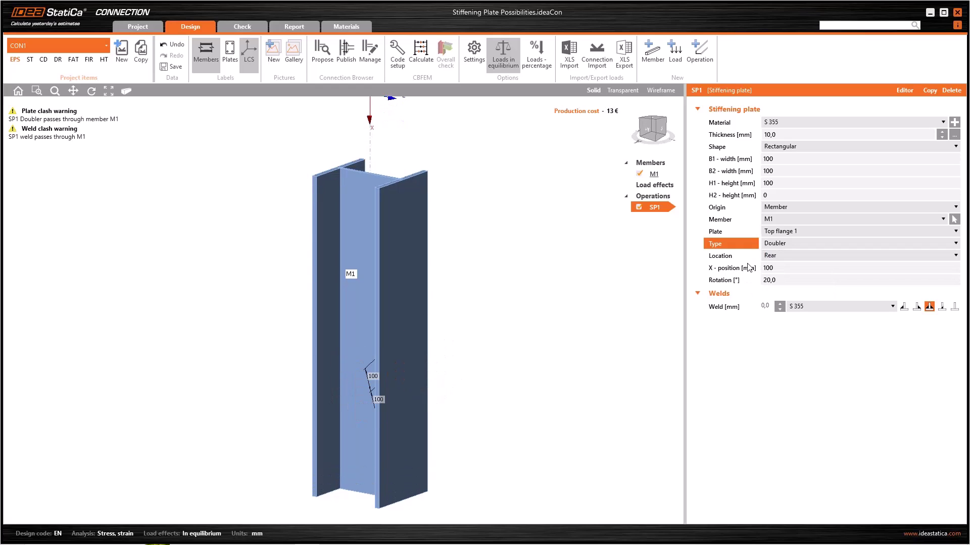
{"action": "left_click", "coordinate": [776, 246]}
{"action": "left_click", "coordinate": [777, 253]}
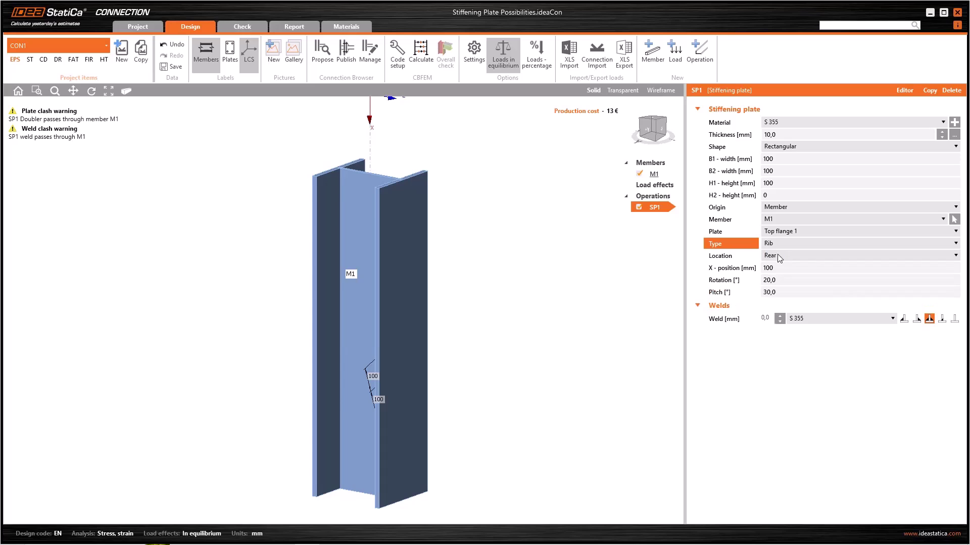
Step: Set the rib's X position, rotation and pitch all to 0
{"action": "left_click", "coordinate": [783, 267]}
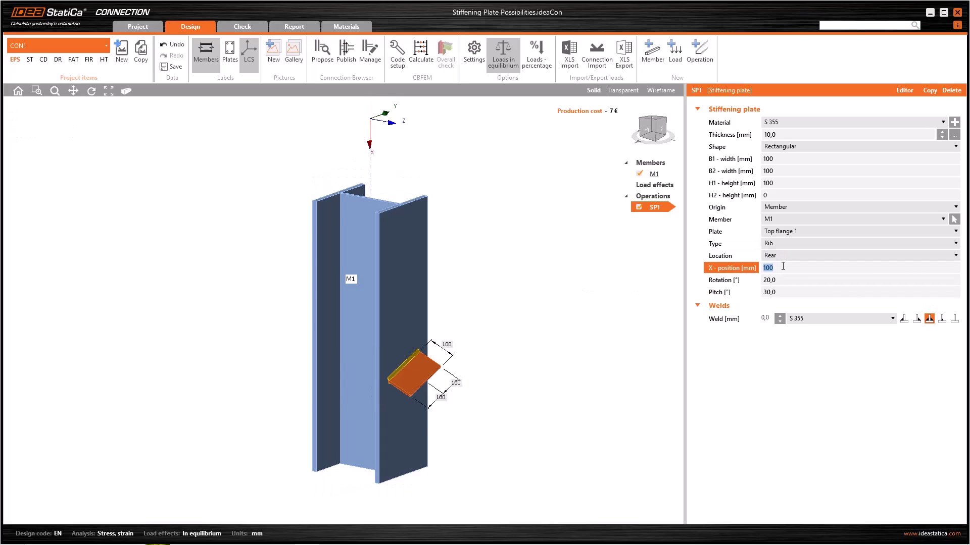
{"action": "type", "text": "0"}
{"action": "key", "text": "Tab"}
{"action": "type", "text": "0"}
{"action": "key", "text": "Tab"}
{"action": "type", "text": "0"}
{"action": "key", "text": "Tab"}
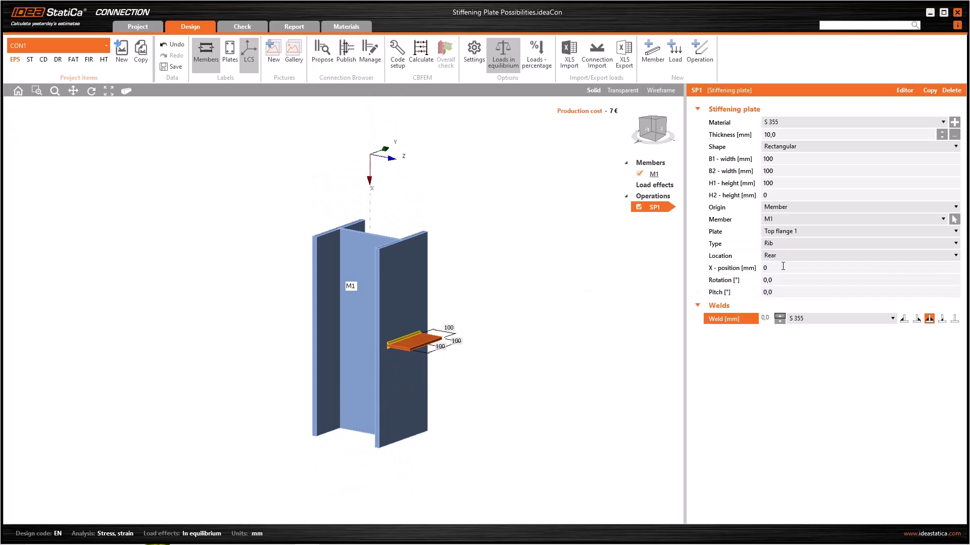
Step: Give the rib a B1 width of 0 and a B2 width of 300 mm
{"action": "left_click", "coordinate": [655, 125]}
{"action": "left_click", "coordinate": [784, 159]}
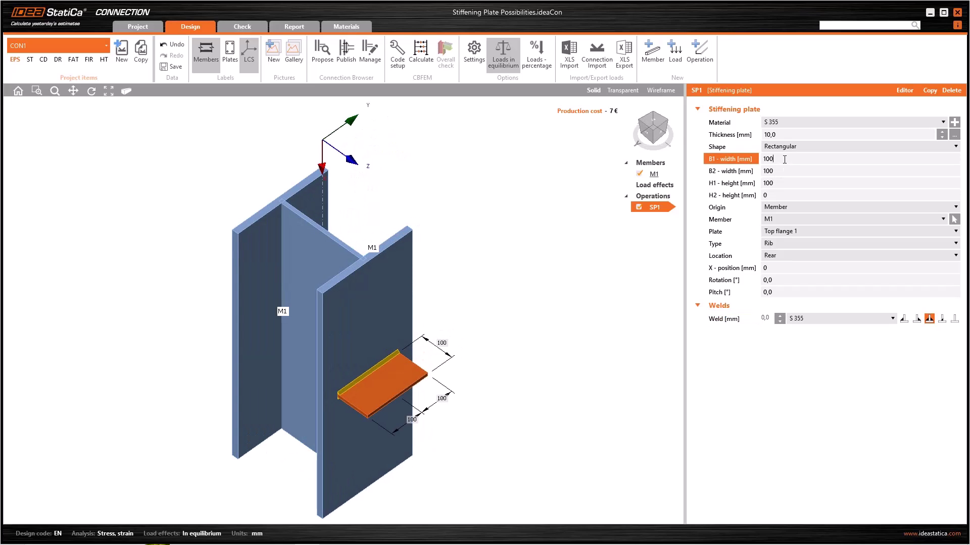
{"action": "double_click", "coordinate": [784, 159]}
{"action": "type", "text": "0"}
{"action": "key", "text": "Tab"}
{"action": "type", "text": "3"}
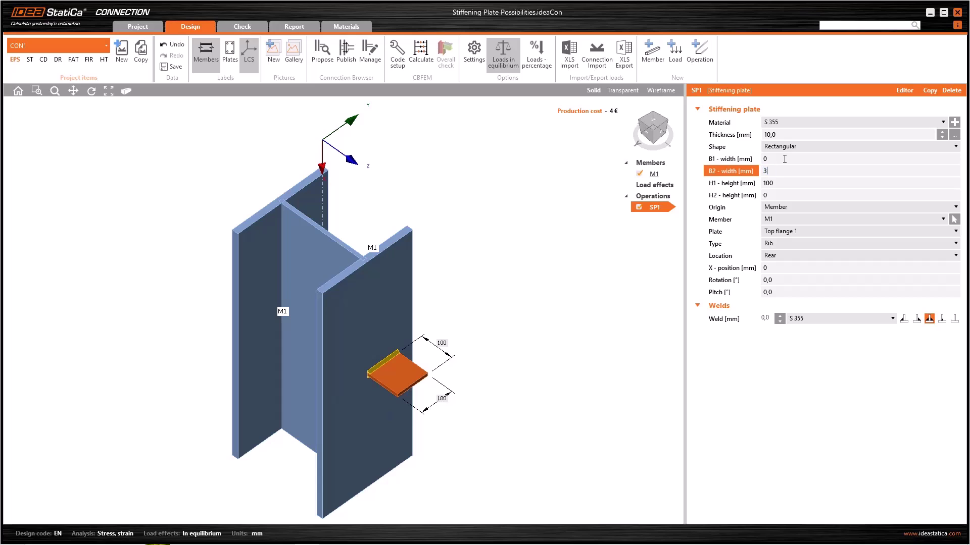
{"action": "type", "text": "00"}
{"action": "key", "text": "Tab"}
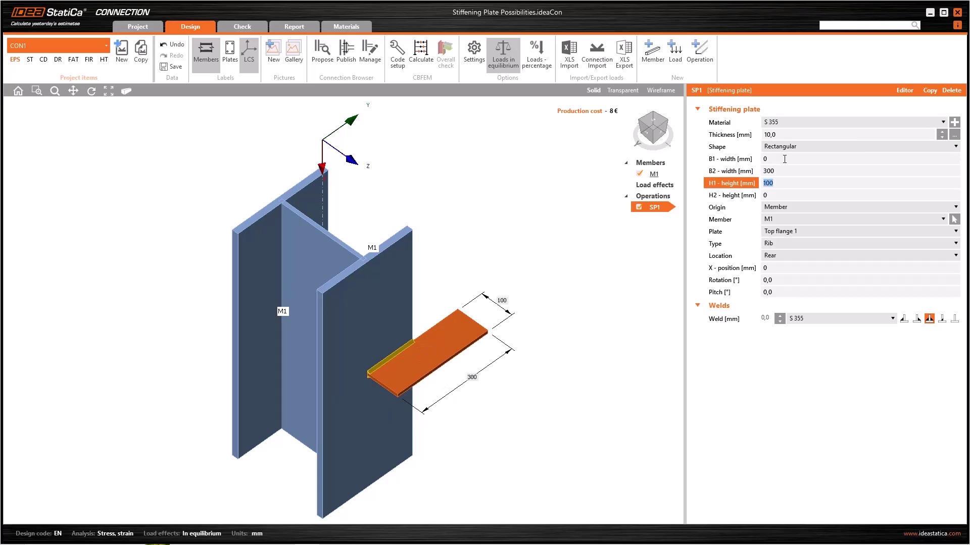
{"action": "scroll", "coordinate": [505, 354], "scroll_direction": "up", "scroll_amount": 3}
{"action": "scroll", "coordinate": [426, 351], "scroll_direction": "down", "scroll_amount": 3}
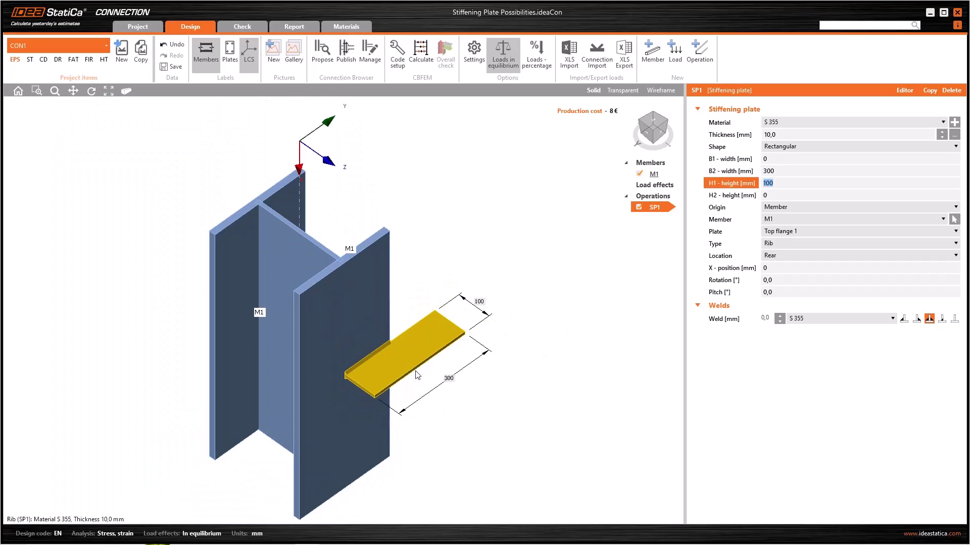